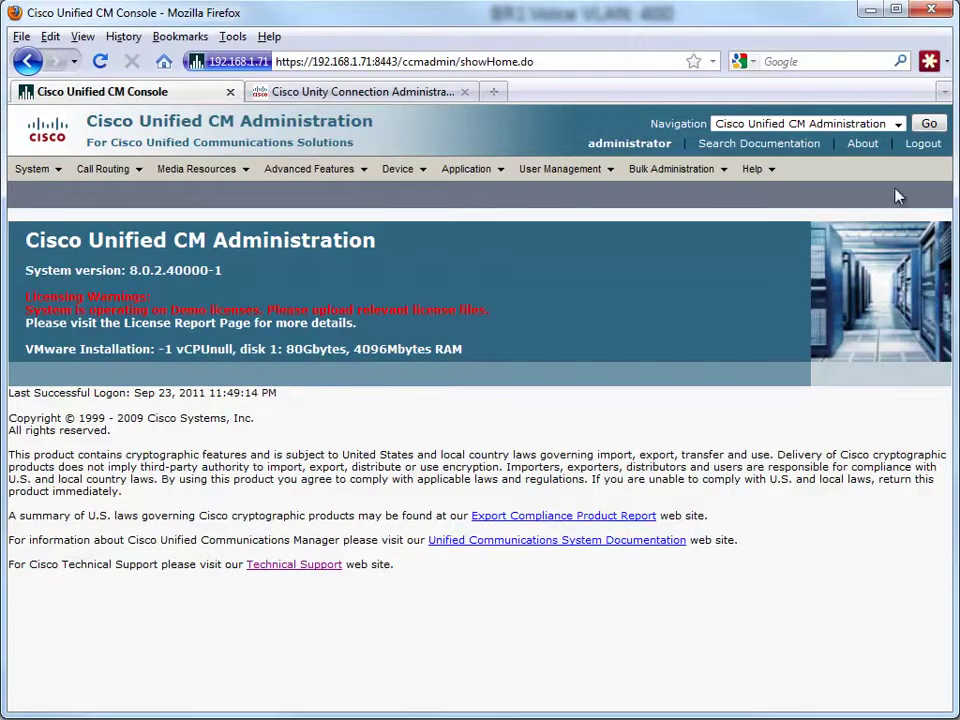
Look up the CUC SIP trunk and review its inbound and outbound Redirecting Diversion Header Delivery settings
{"action": "mouse_move", "coordinate": [398, 170]}
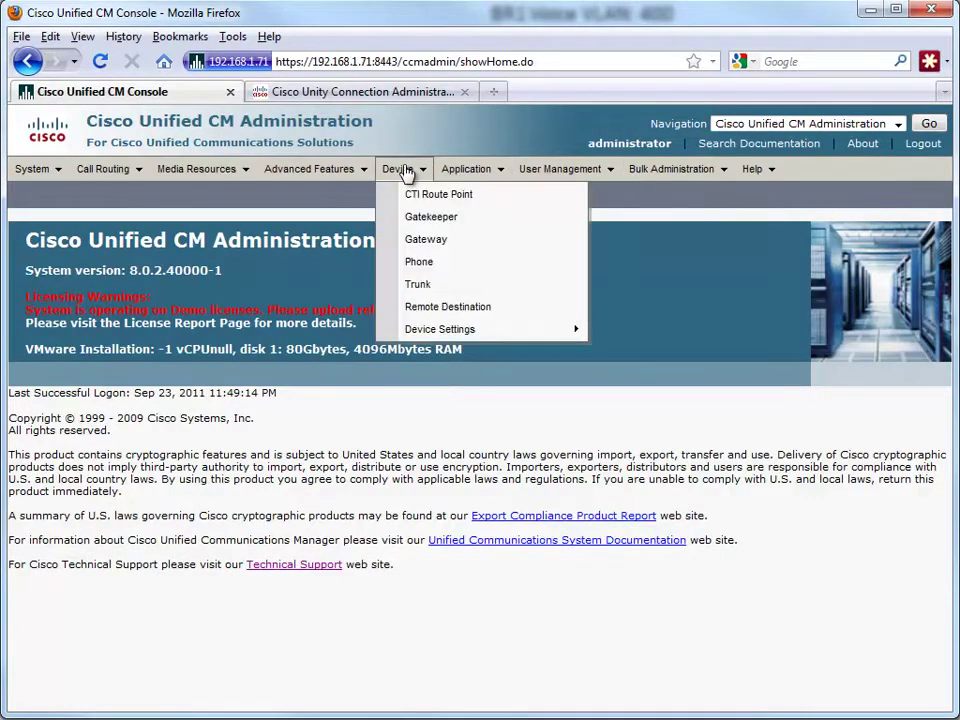
{"action": "left_click", "coordinate": [418, 287]}
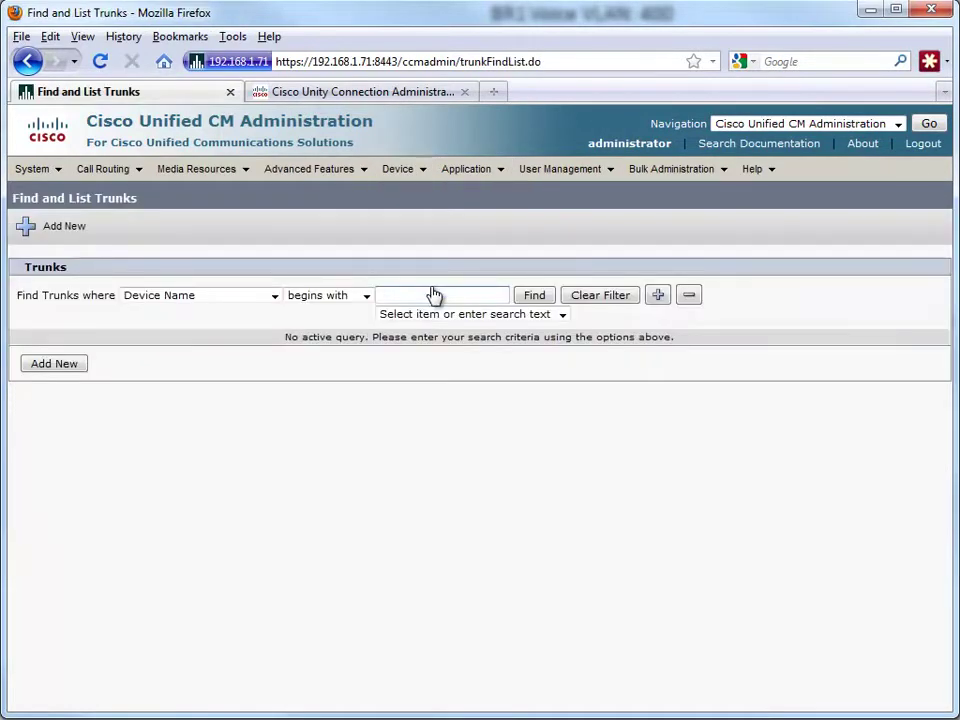
{"action": "left_click", "coordinate": [533, 295]}
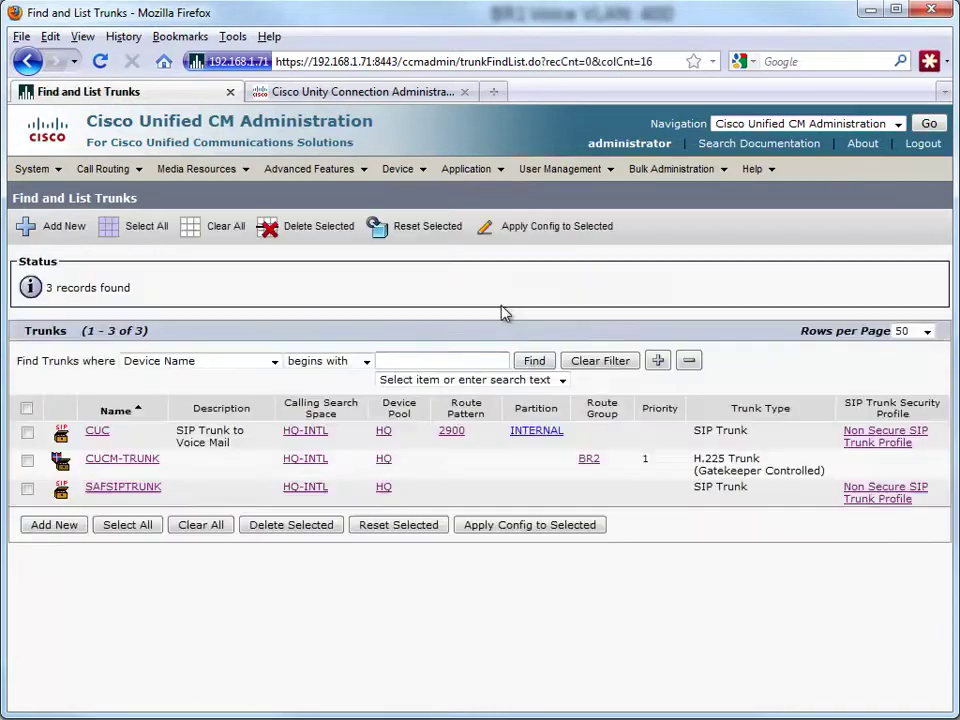
{"action": "left_click", "coordinate": [97, 434]}
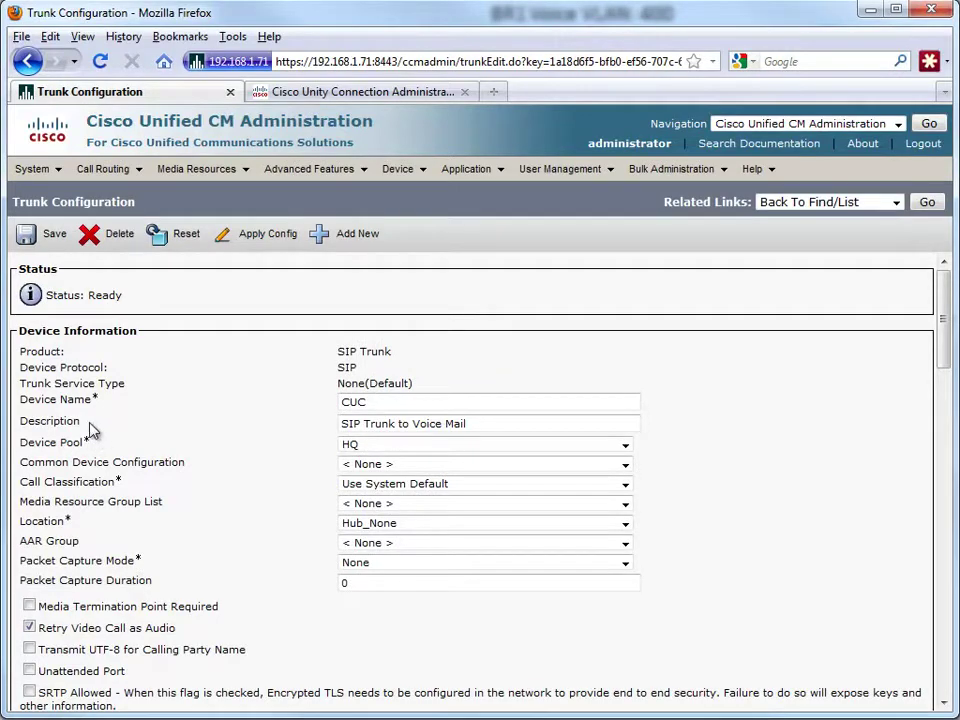
{"action": "scroll", "coordinate": [90, 430], "scroll_direction": "down", "scroll_amount": 10}
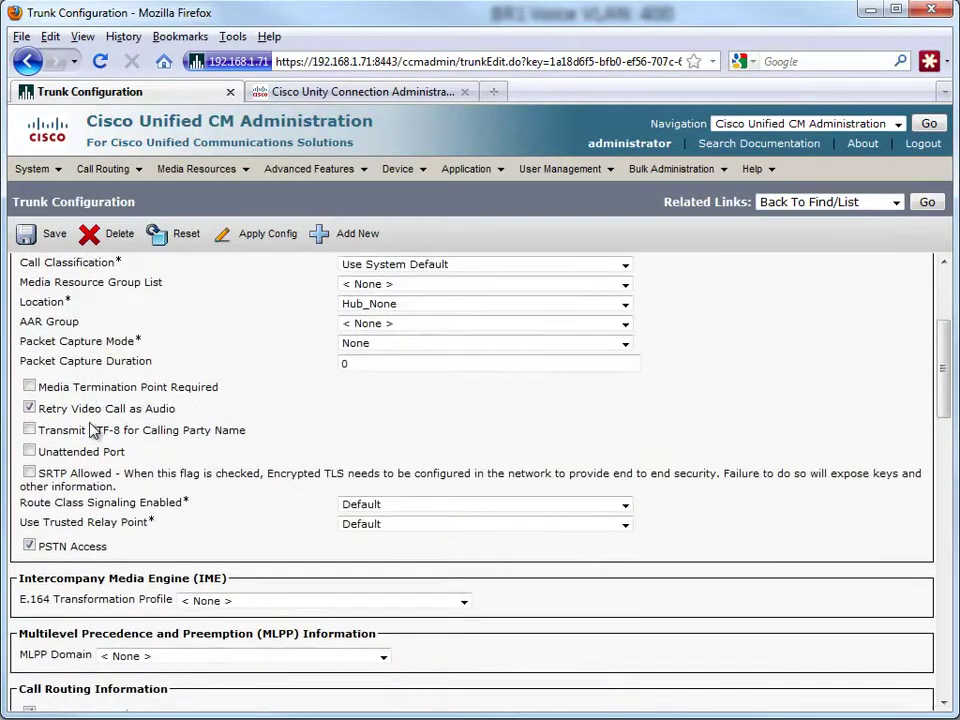
{"action": "scroll", "coordinate": [90, 430], "scroll_direction": "down", "scroll_amount": 5}
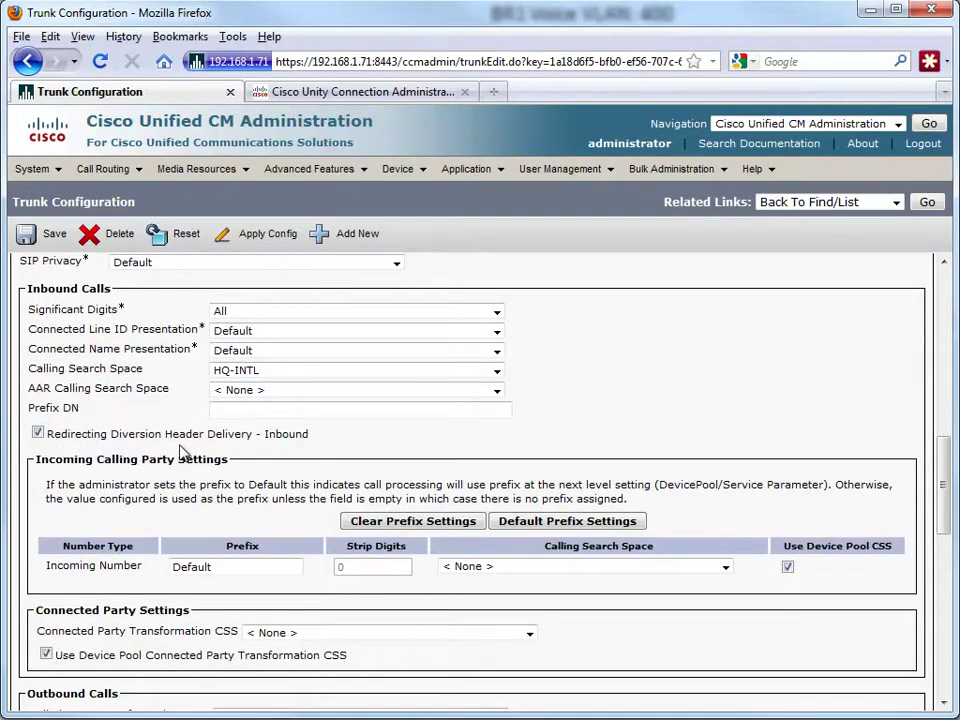
{"action": "scroll", "coordinate": [262, 452], "scroll_direction": "down", "scroll_amount": 5}
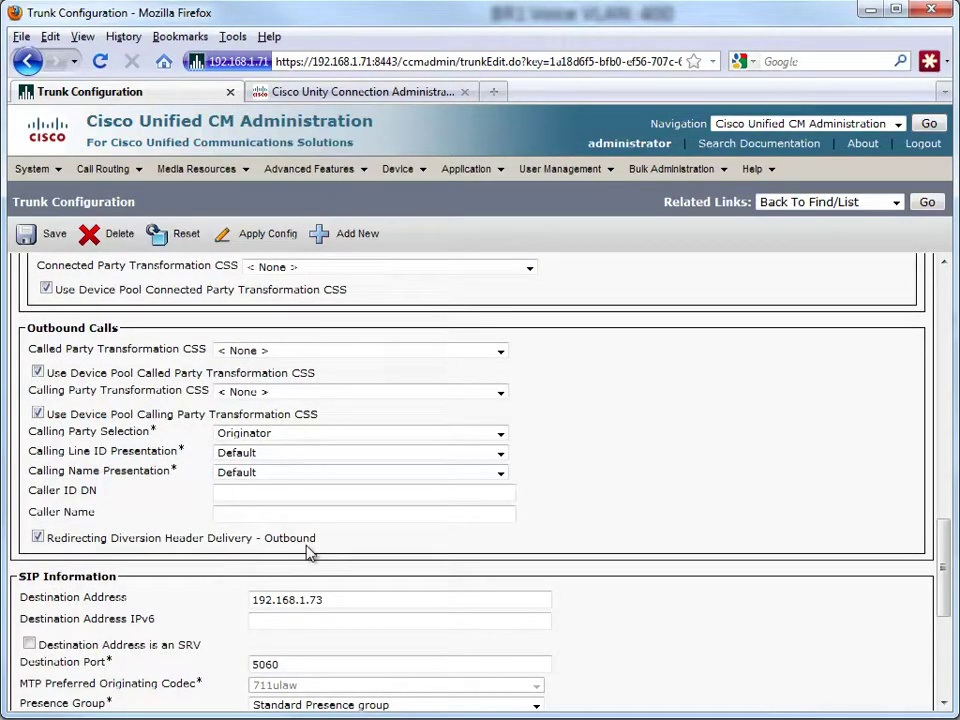
Look up directory number 2222 and review its voice mail profile and Forward All settings
{"action": "mouse_move", "coordinate": [104, 168]}
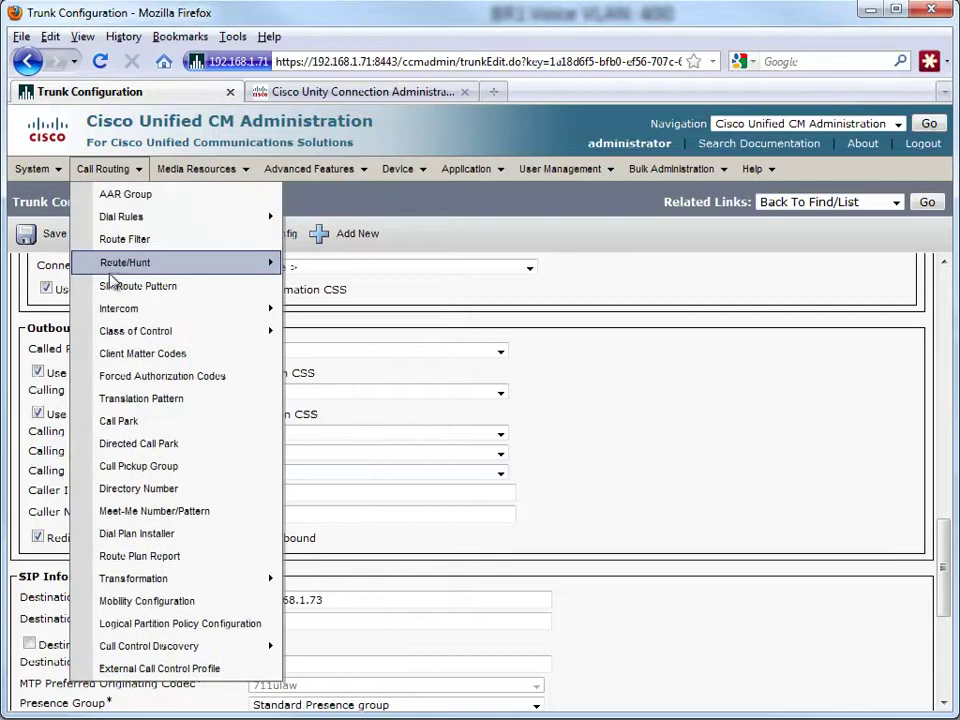
{"action": "left_click", "coordinate": [182, 490]}
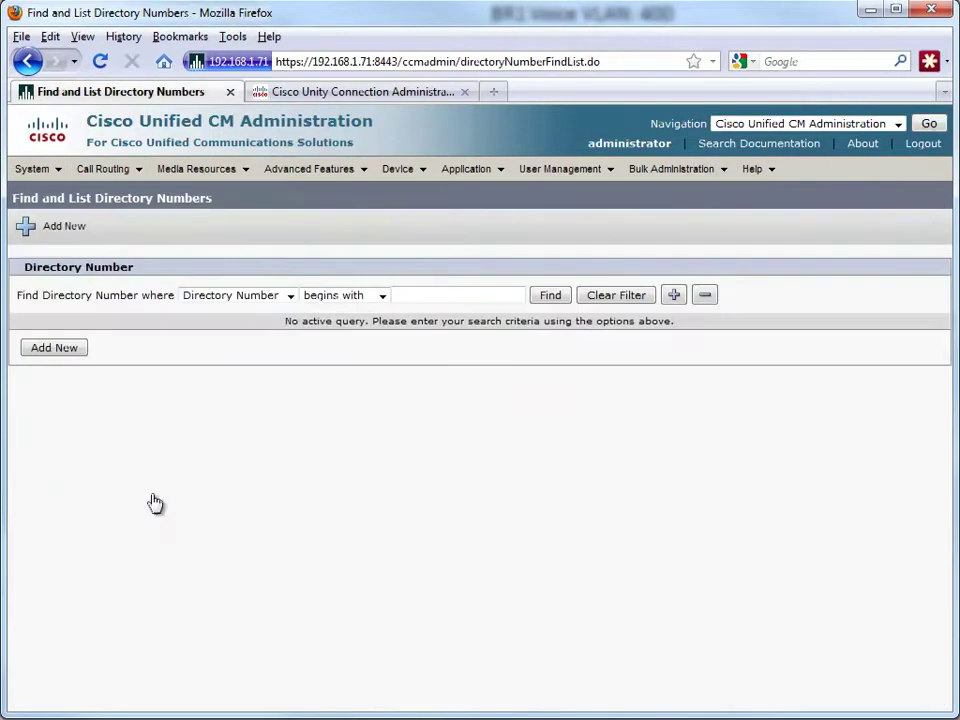
{"action": "left_click", "coordinate": [548, 296]}
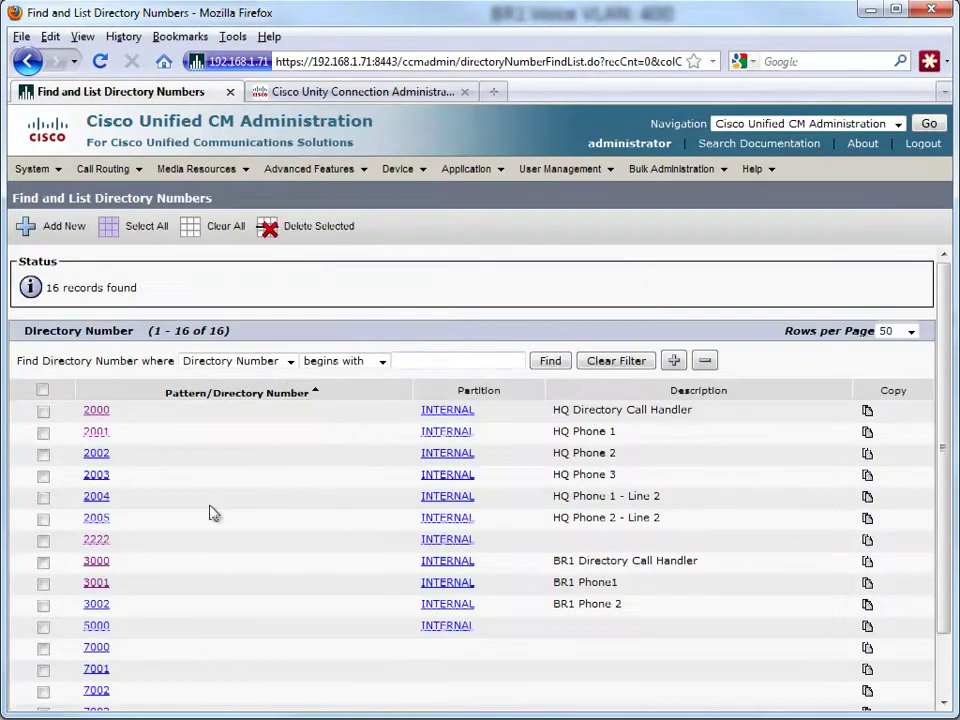
{"action": "left_click", "coordinate": [95, 540]}
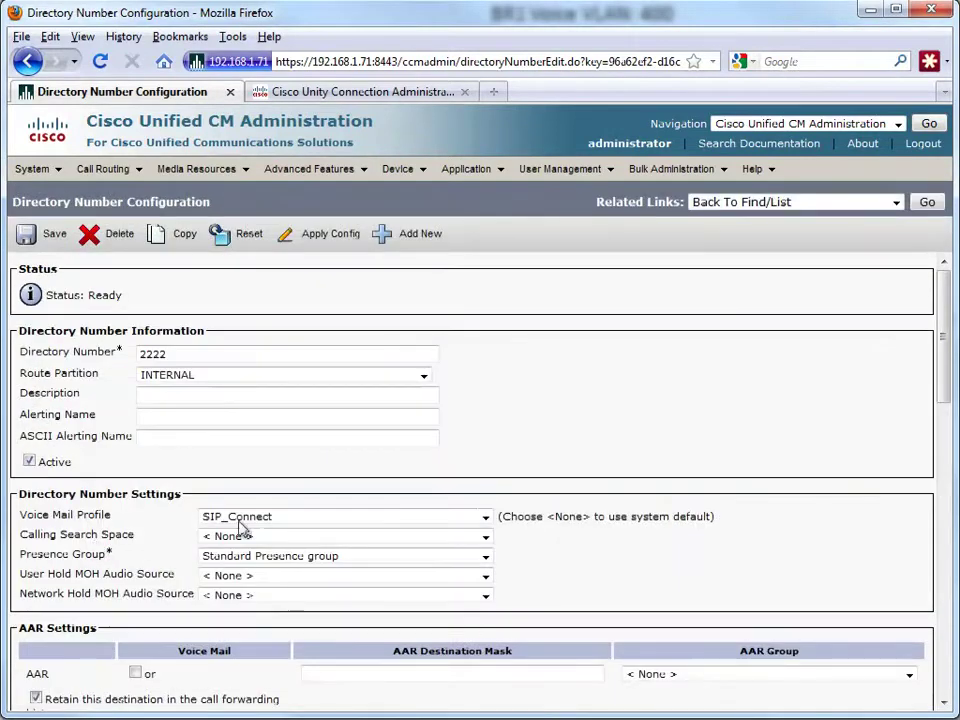
{"action": "scroll", "coordinate": [321, 510], "scroll_direction": "down", "scroll_amount": 2}
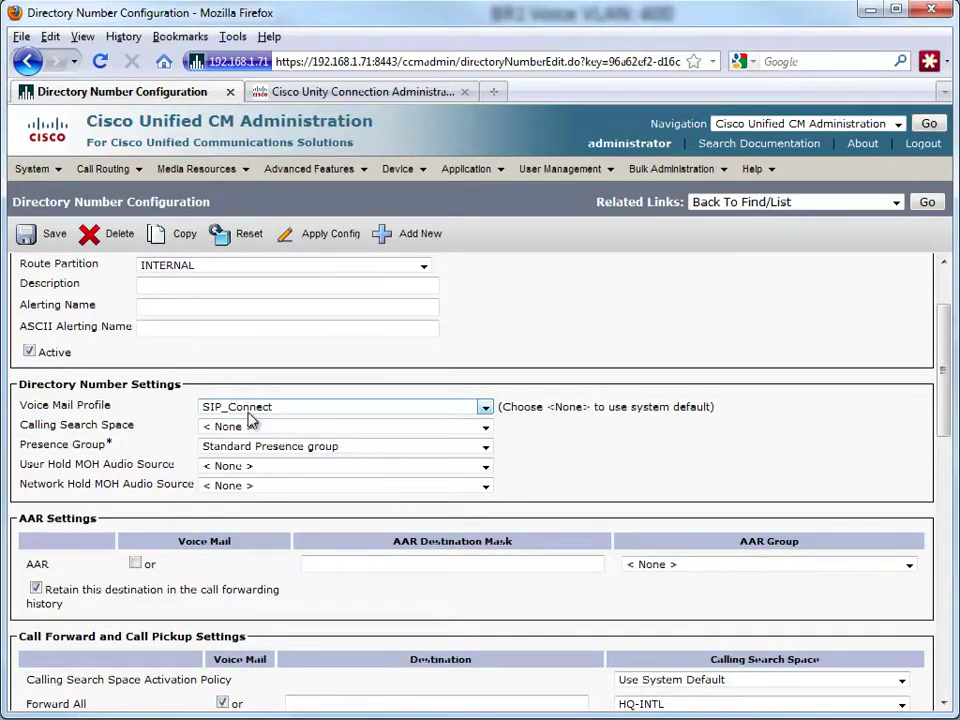
{"action": "scroll", "coordinate": [252, 419], "scroll_direction": "down", "scroll_amount": 5}
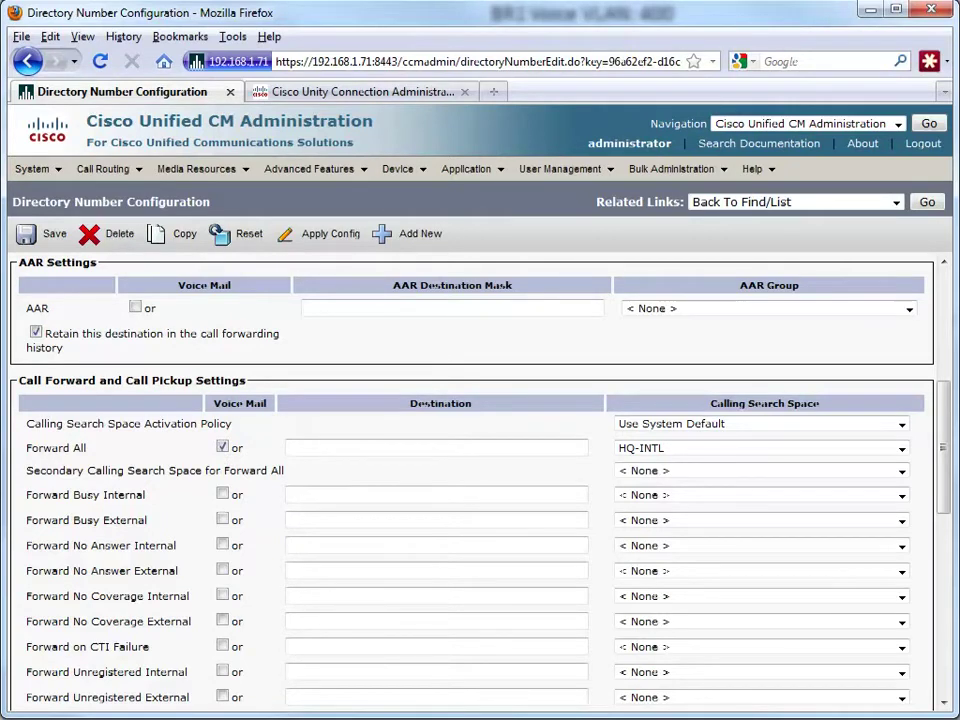
Look up the Meet-Me number 2220 and examine its configuration
{"action": "mouse_move", "coordinate": [104, 168]}
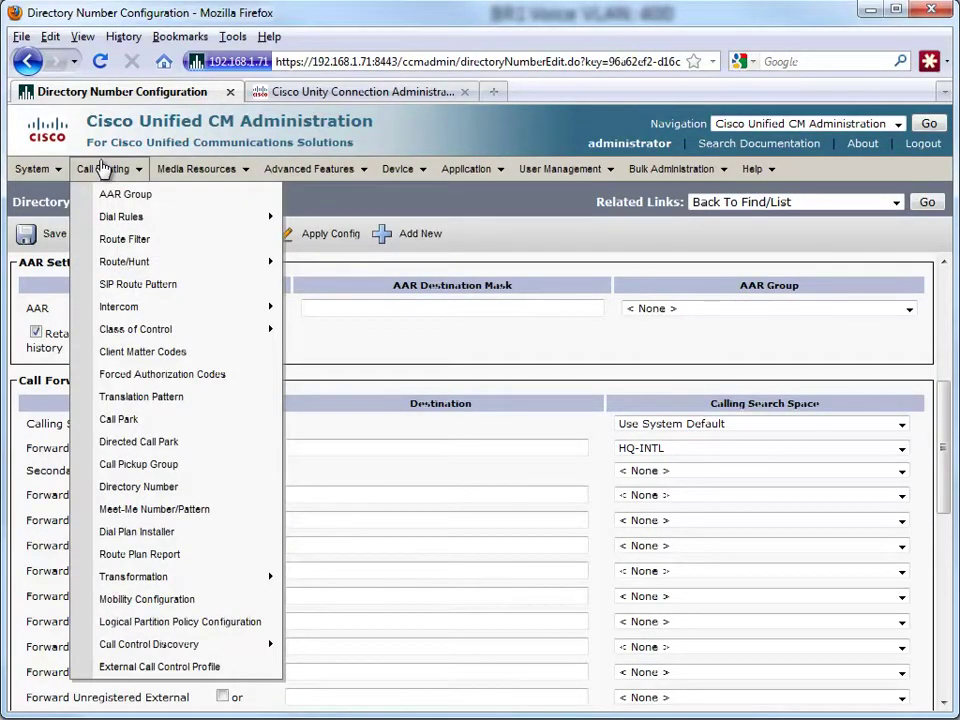
{"action": "left_click", "coordinate": [160, 511]}
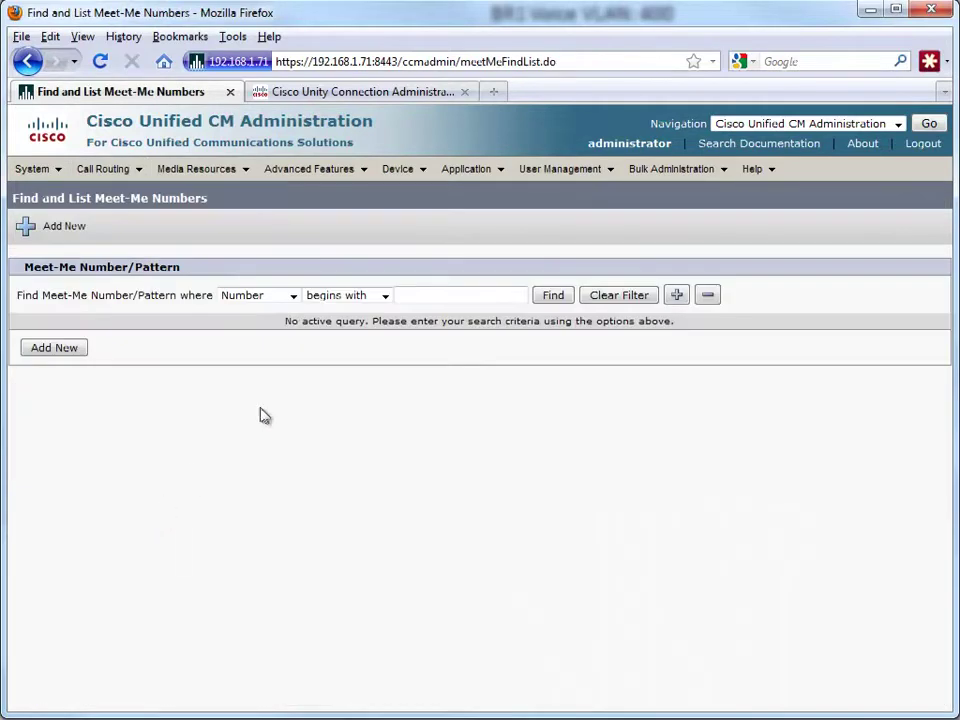
{"action": "left_click", "coordinate": [553, 296]}
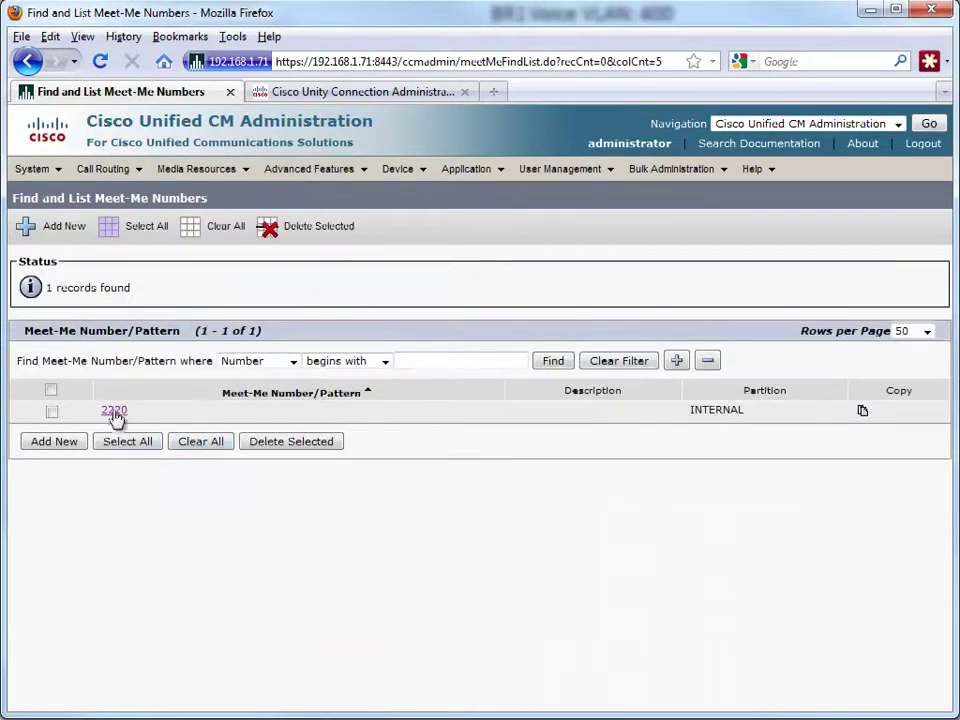
{"action": "left_click", "coordinate": [114, 414]}
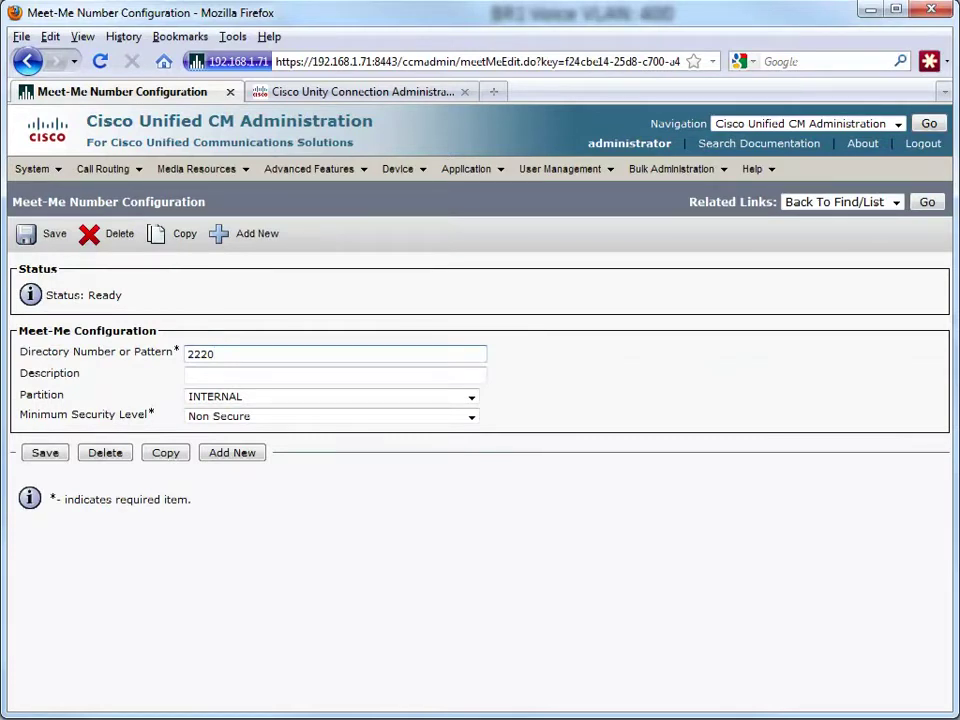
Switch to Cisco Unity Connection Administration and create a system call handler with the display name Meet Me
{"action": "left_click", "coordinate": [330, 92]}
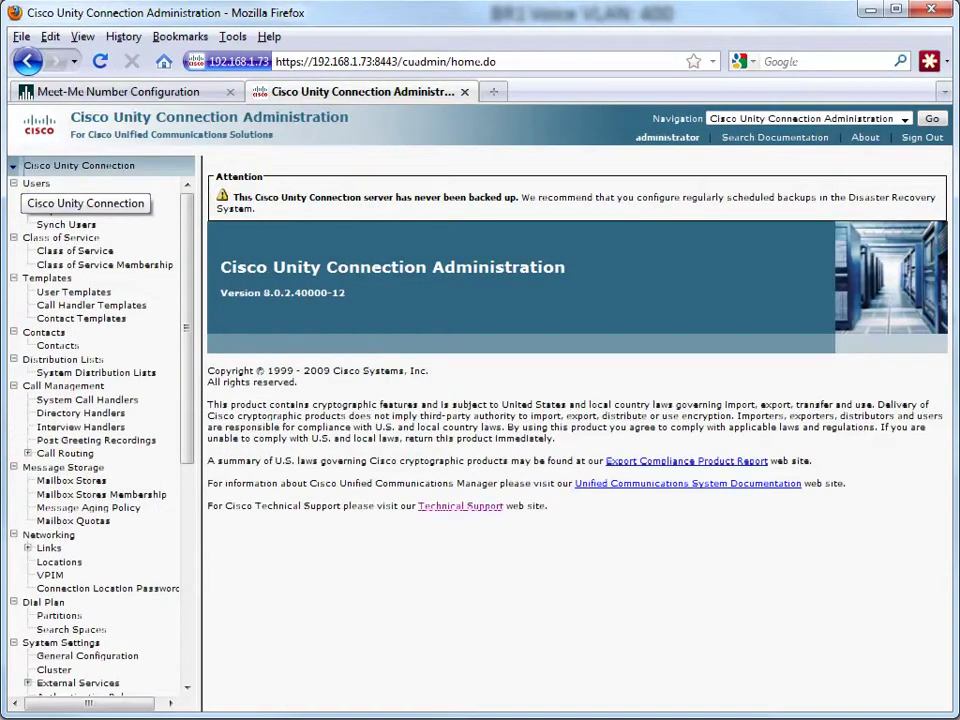
{"action": "left_click", "coordinate": [72, 399]}
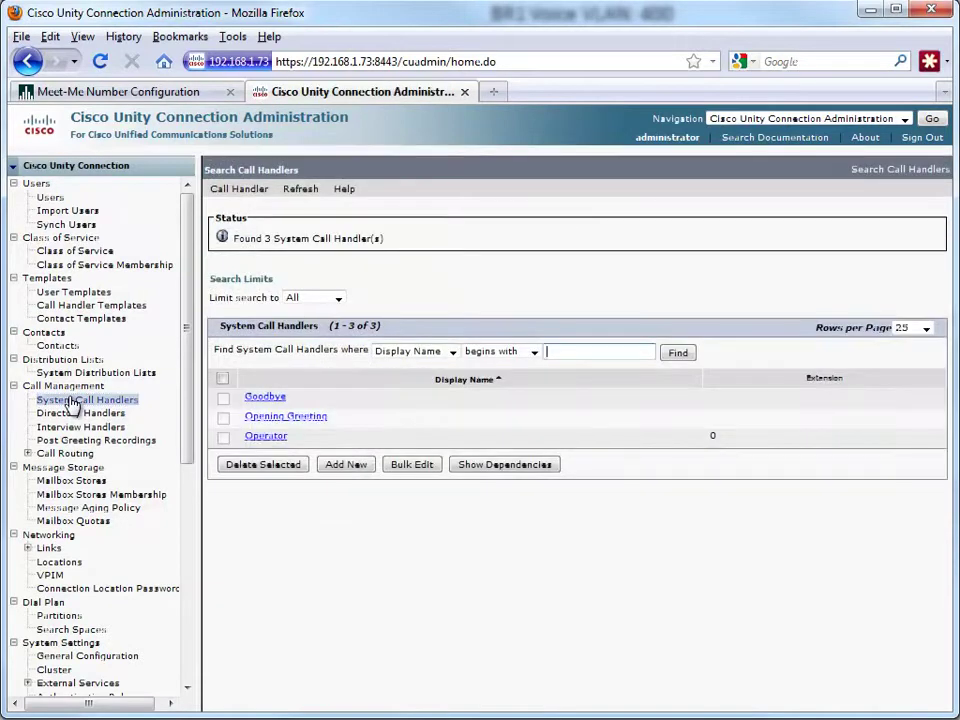
{"action": "left_click", "coordinate": [356, 466]}
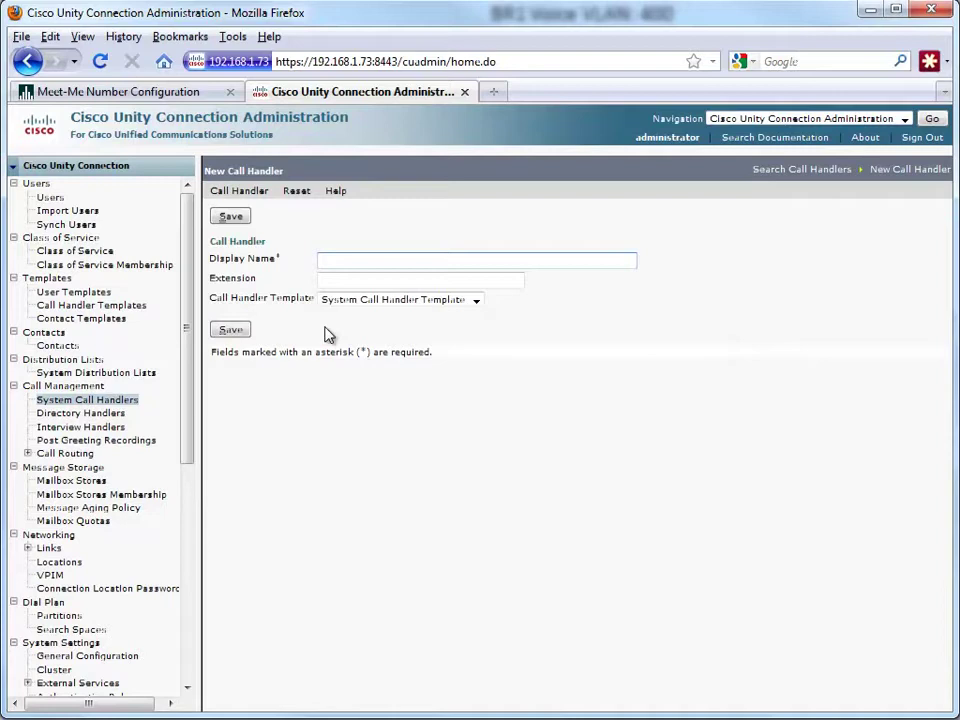
{"action": "type", "text": "Mee"}
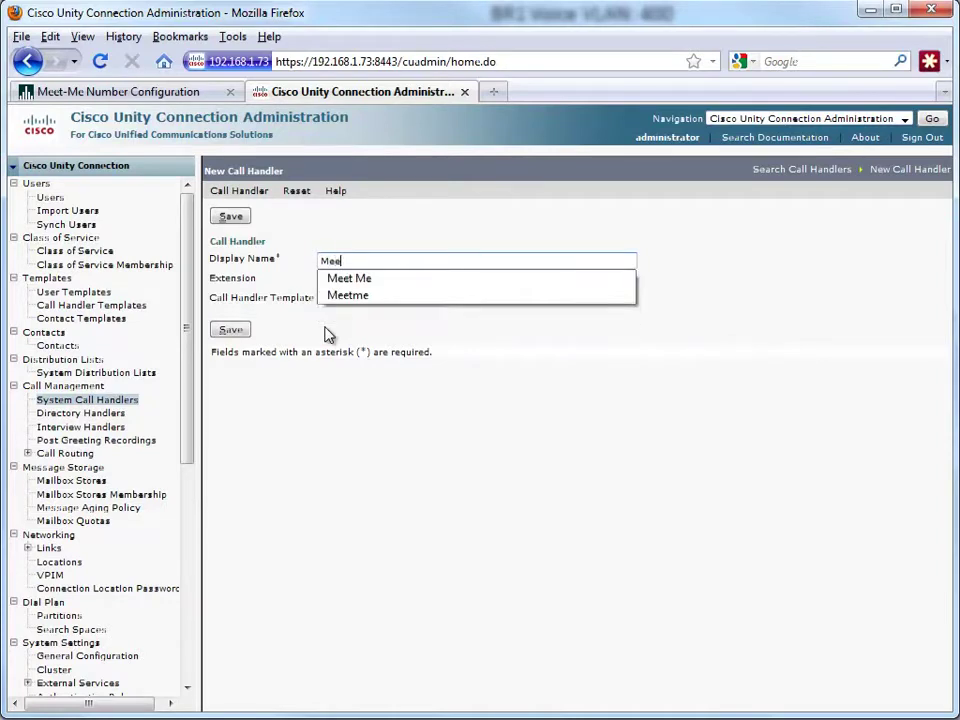
{"action": "left_click", "coordinate": [352, 279]}
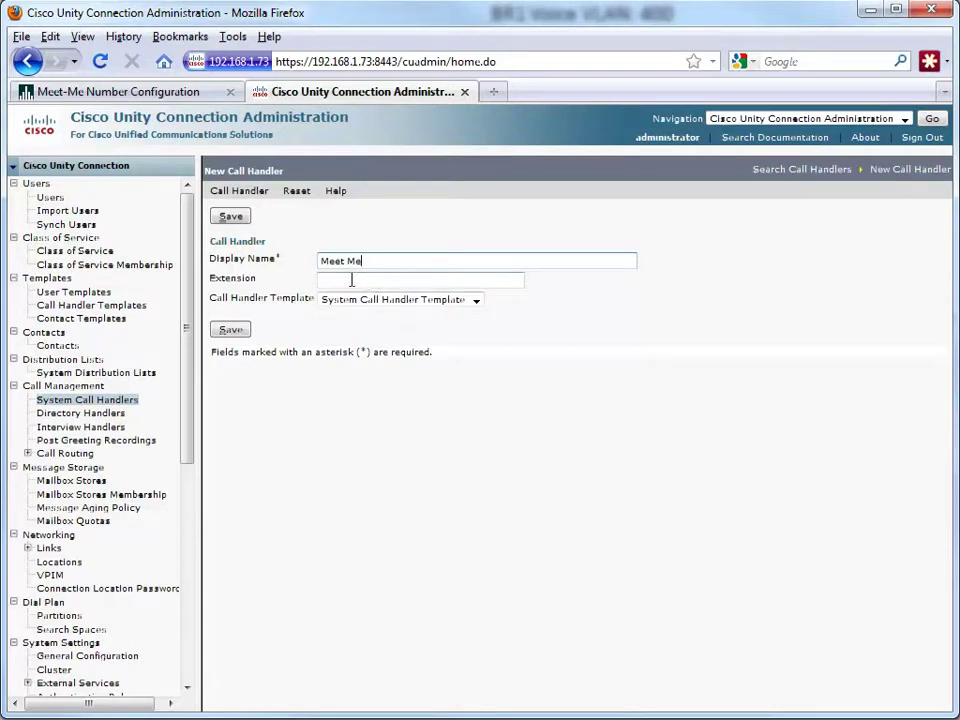
{"action": "left_click", "coordinate": [231, 331]}
Set the Meet Me call handler's Standard transfer rule to transfer calls to extension 2220
{"action": "mouse_move", "coordinate": [297, 200]}
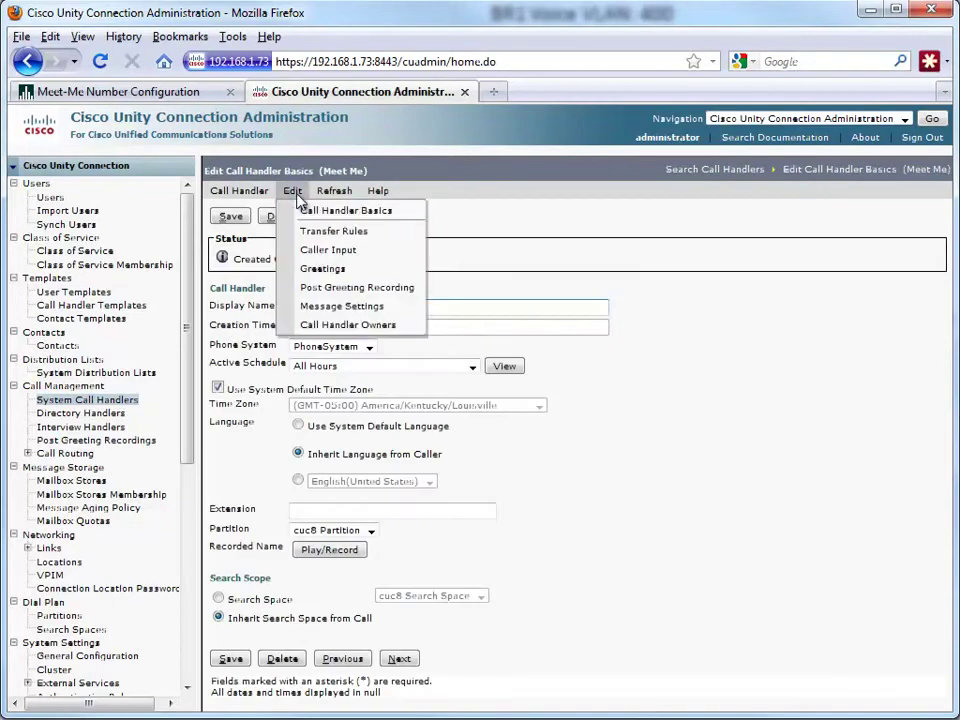
{"action": "left_click", "coordinate": [312, 231]}
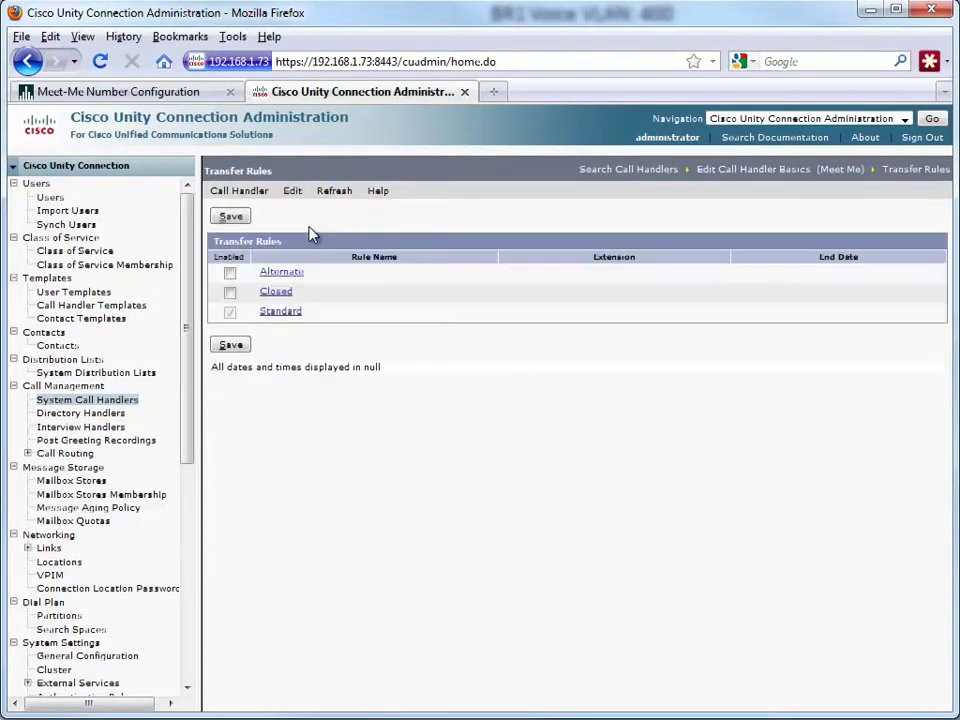
{"action": "left_click", "coordinate": [294, 314]}
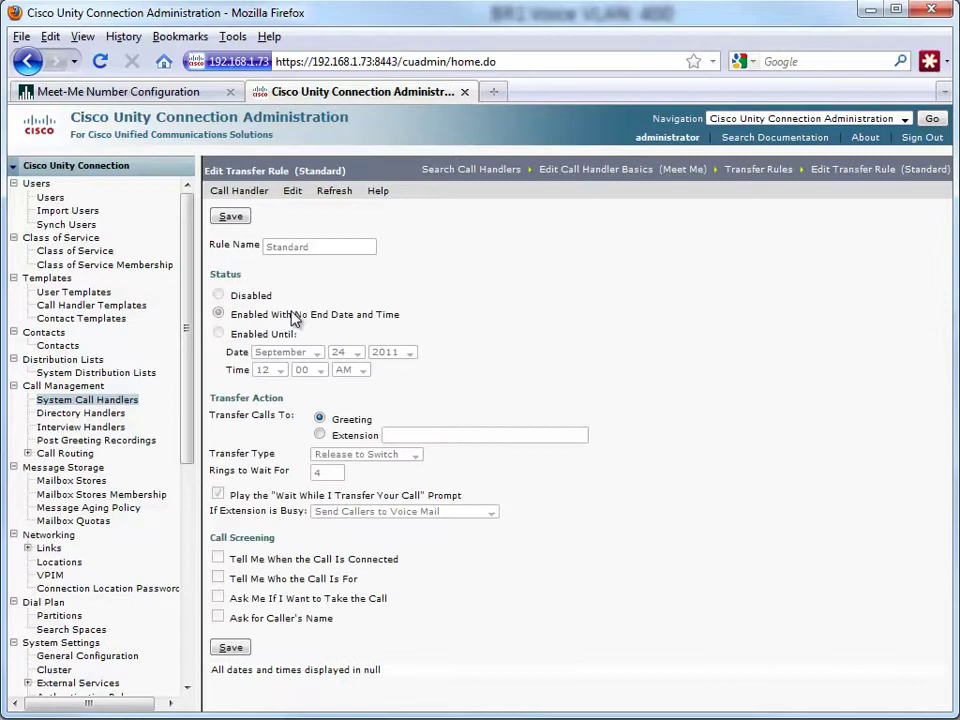
{"action": "left_click", "coordinate": [319, 434]}
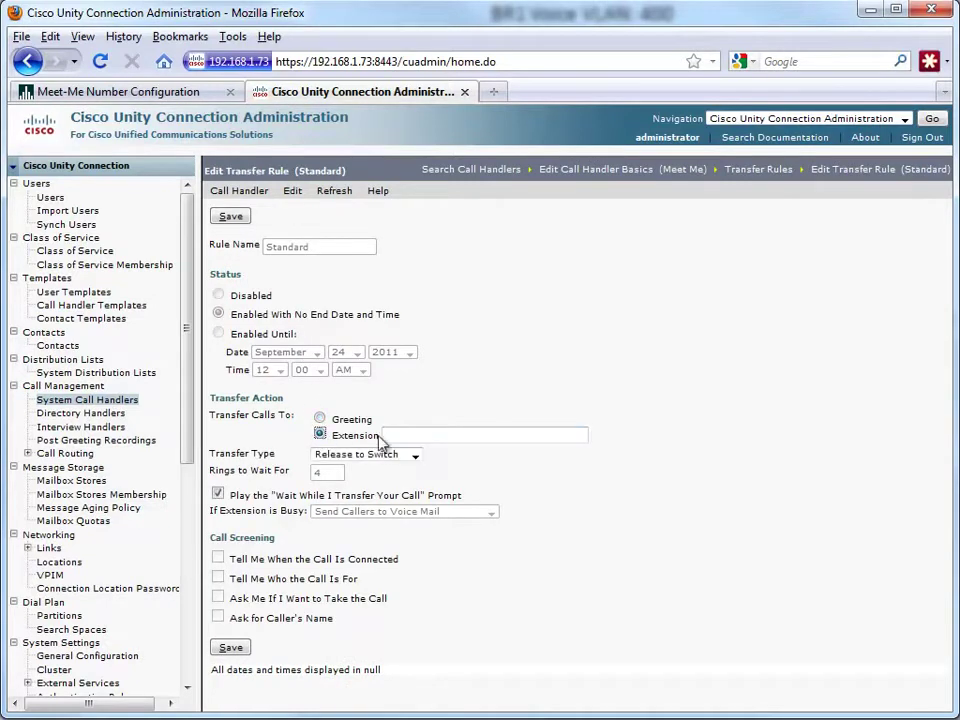
{"action": "left_click", "coordinate": [415, 434]}
{"action": "type", "text": "2220"}
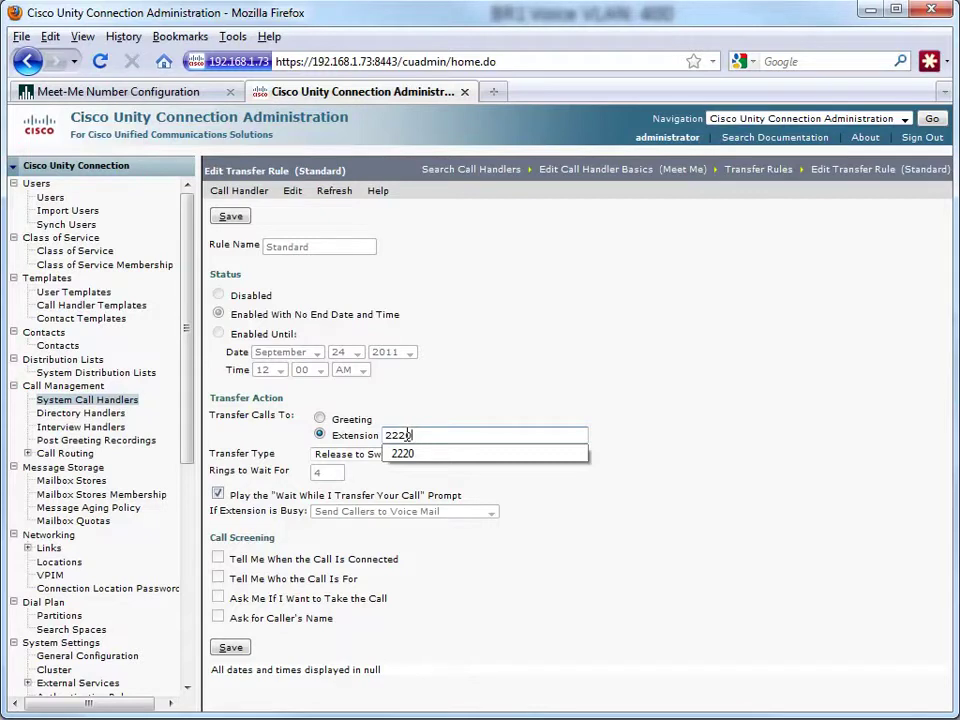
Set the rule to Supervise Transfer with Ask Me If I Want to Take the Call and Ask for Caller's Name enabled, and save it
{"action": "left_click", "coordinate": [414, 455]}
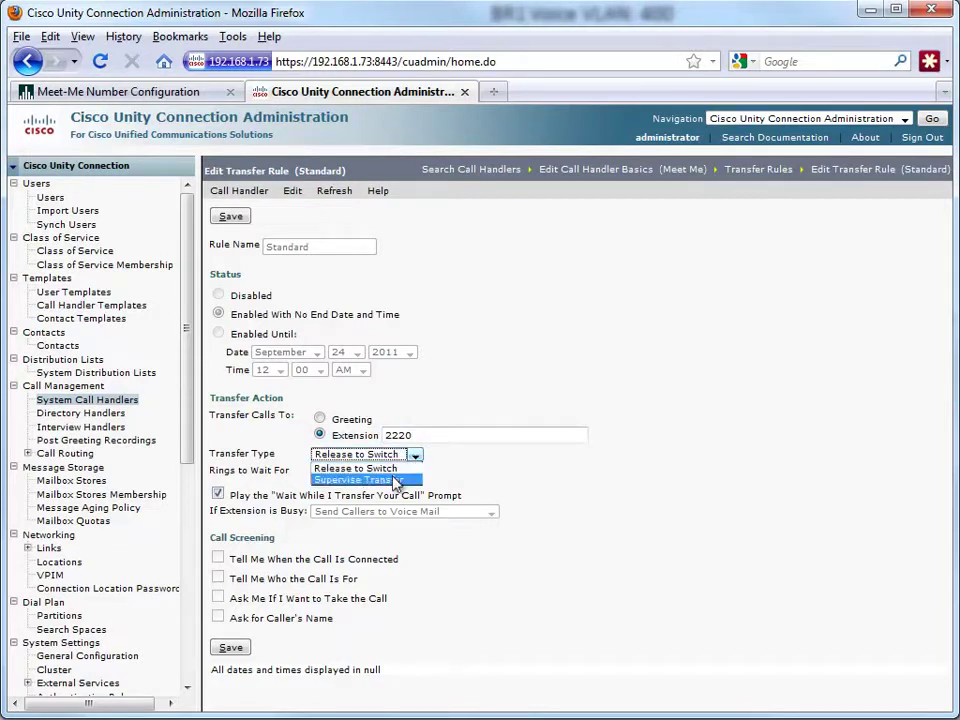
{"action": "left_click", "coordinate": [378, 480]}
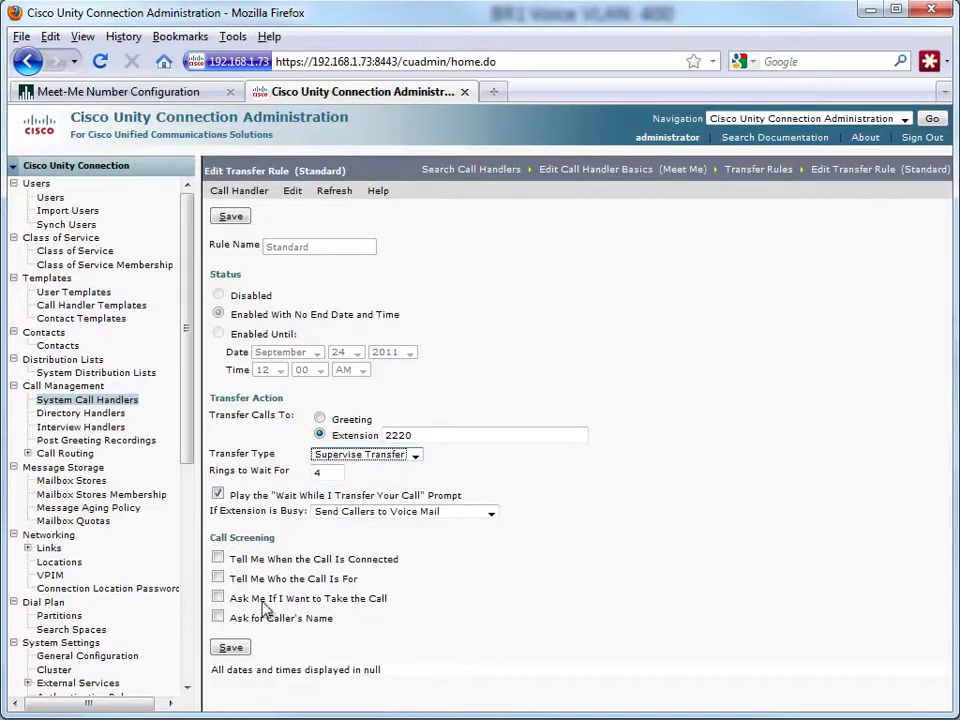
{"action": "left_click", "coordinate": [218, 597]}
{"action": "left_click", "coordinate": [219, 617]}
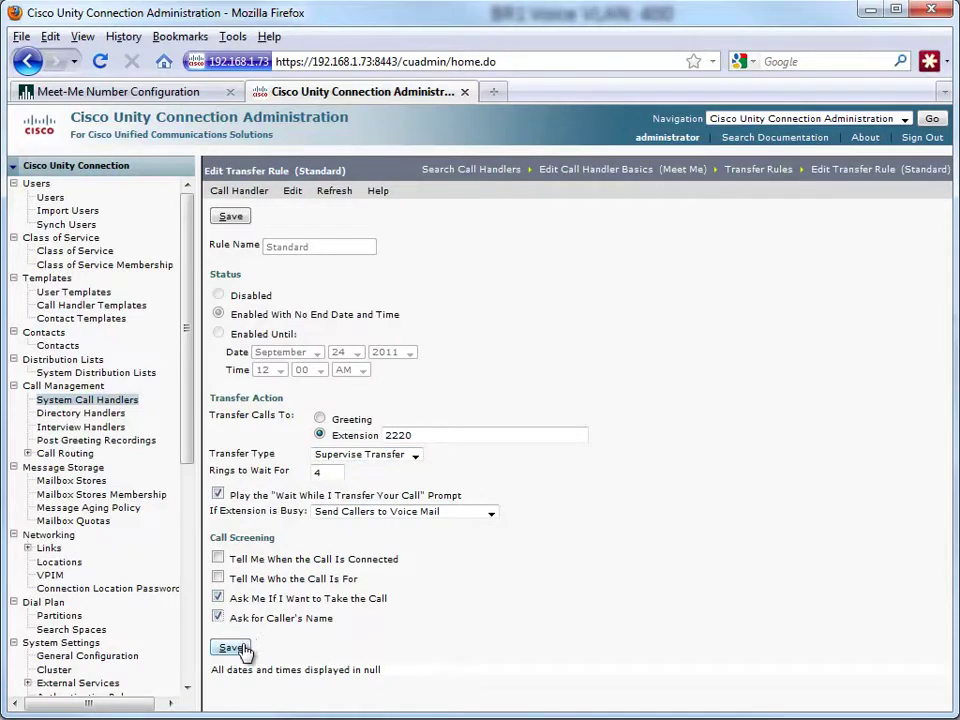
{"action": "left_click", "coordinate": [244, 649]}
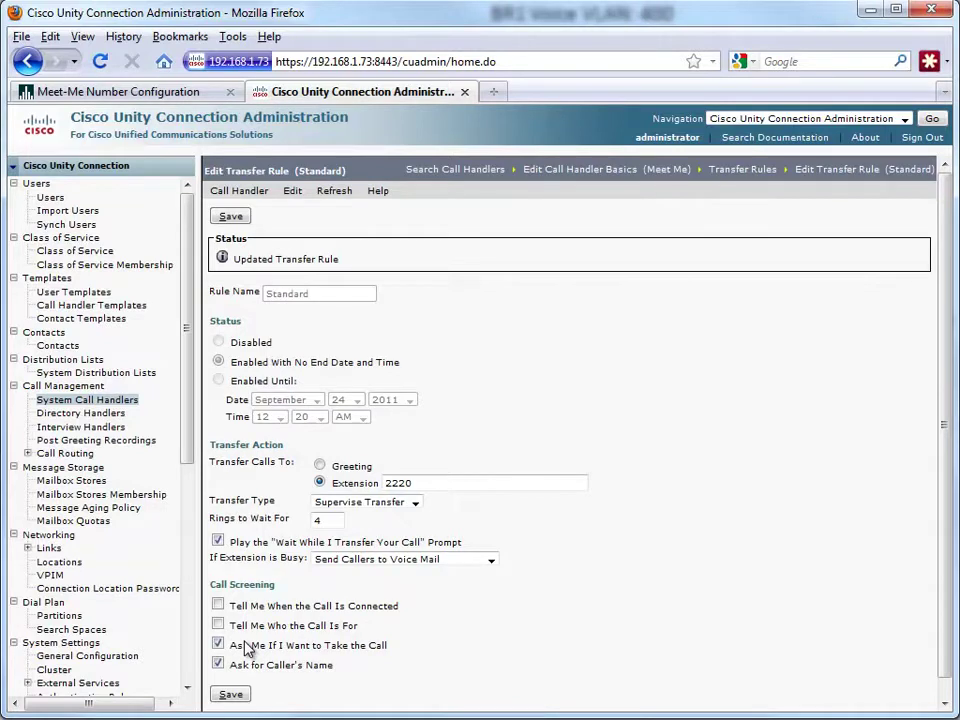
Create a forwarded routing rule with the display name 2222
{"action": "left_click", "coordinate": [28, 454]}
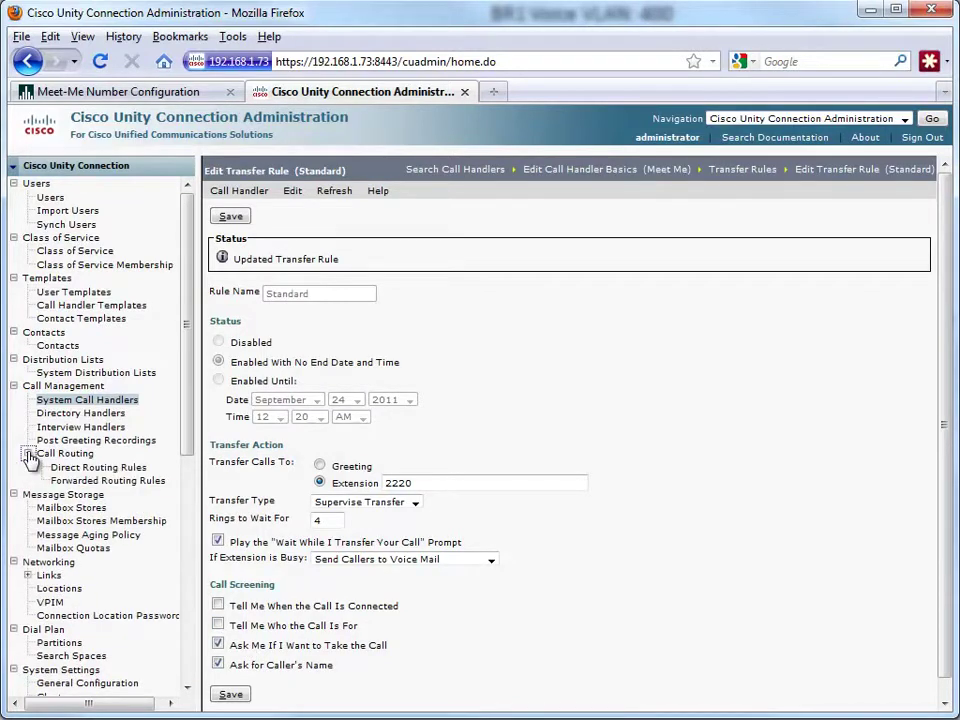
{"action": "left_click", "coordinate": [101, 481]}
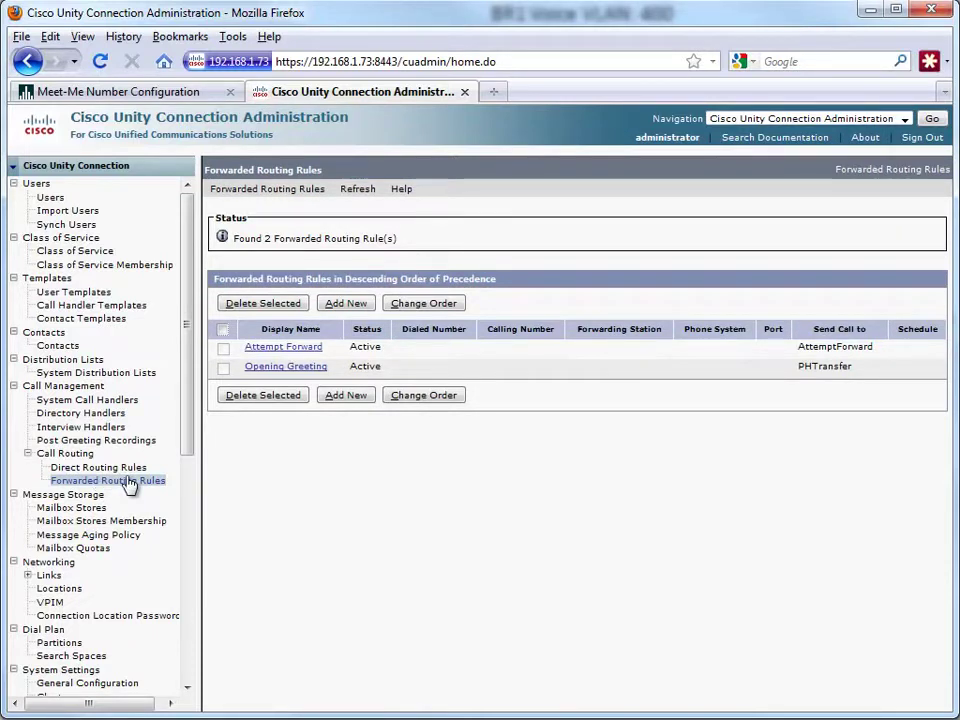
{"action": "left_click", "coordinate": [352, 398]}
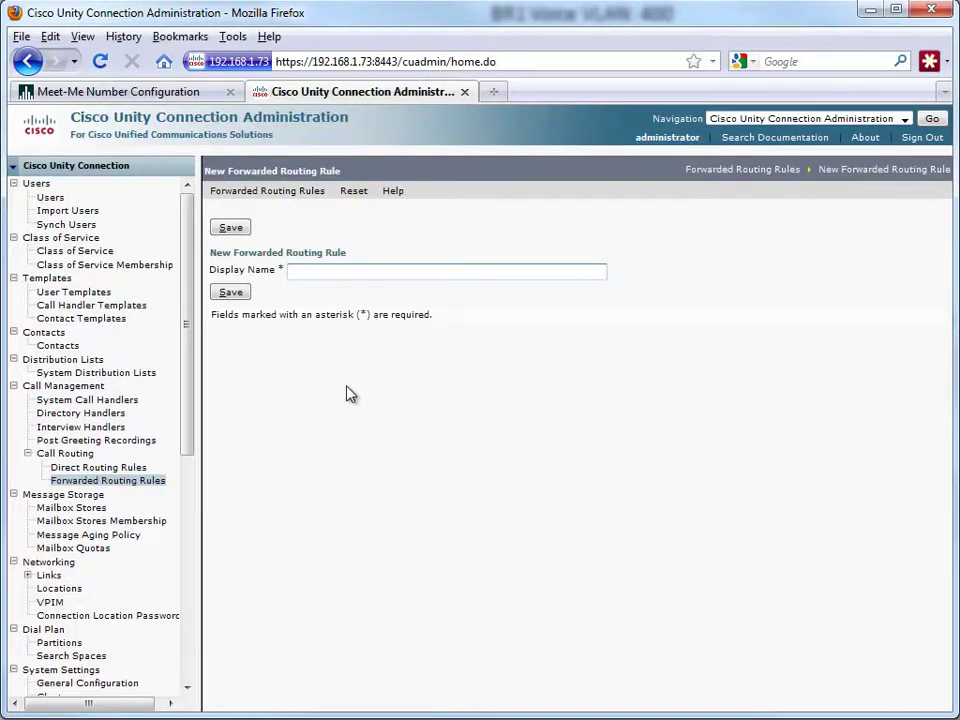
{"action": "type", "text": "2222"}
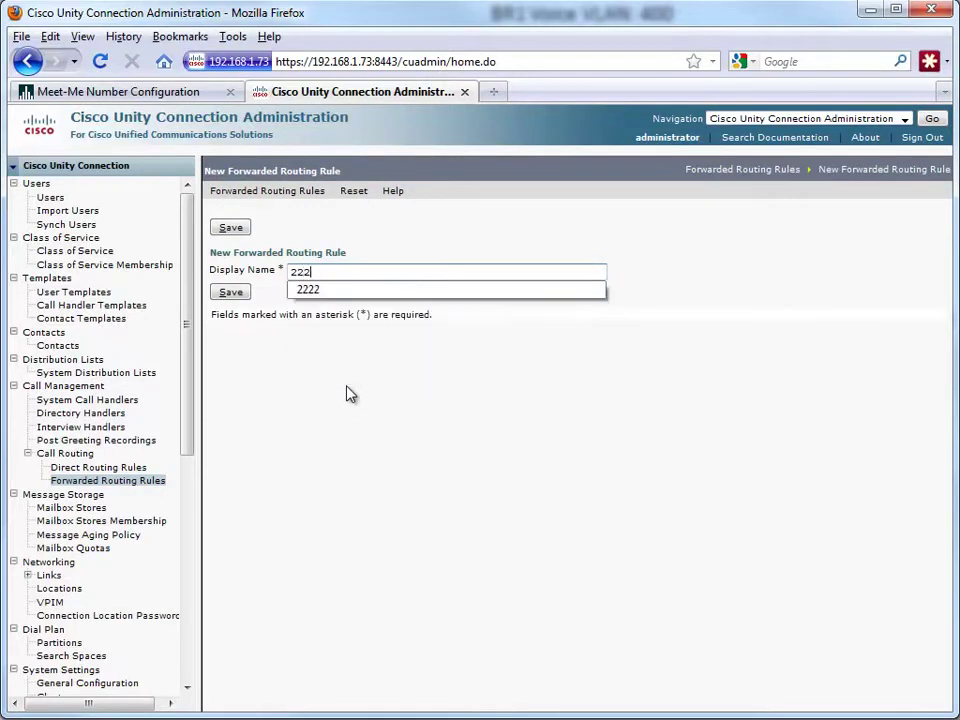
{"action": "left_click", "coordinate": [240, 292]}
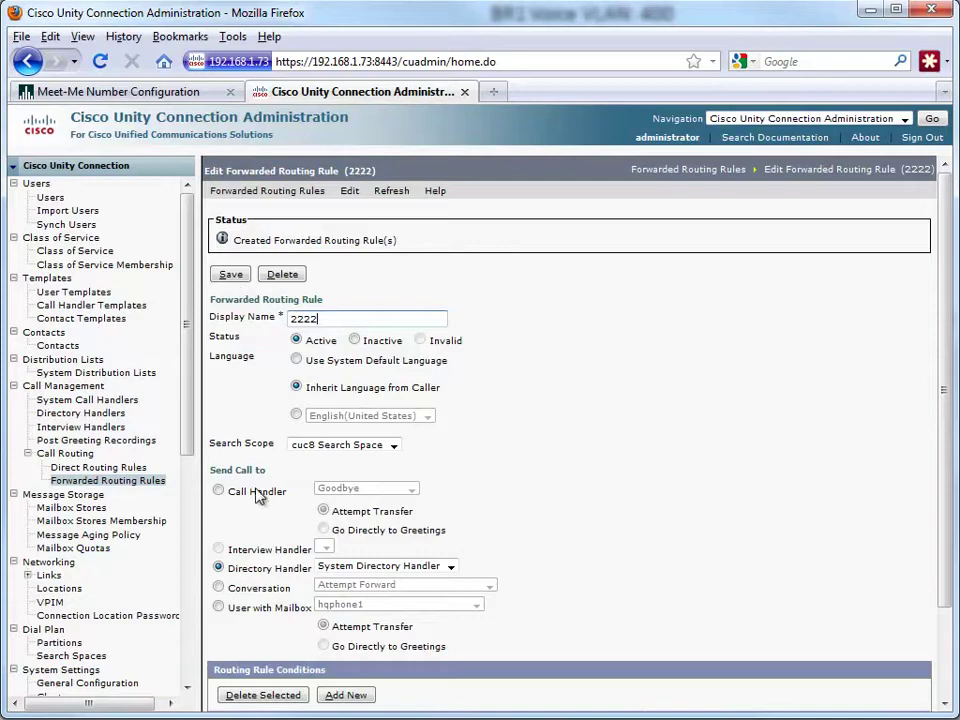
Set rule 2222 to send calls to the Meet Me call handler with Attempt Transfer, and save it
{"action": "left_click", "coordinate": [219, 491]}
{"action": "left_click", "coordinate": [361, 492]}
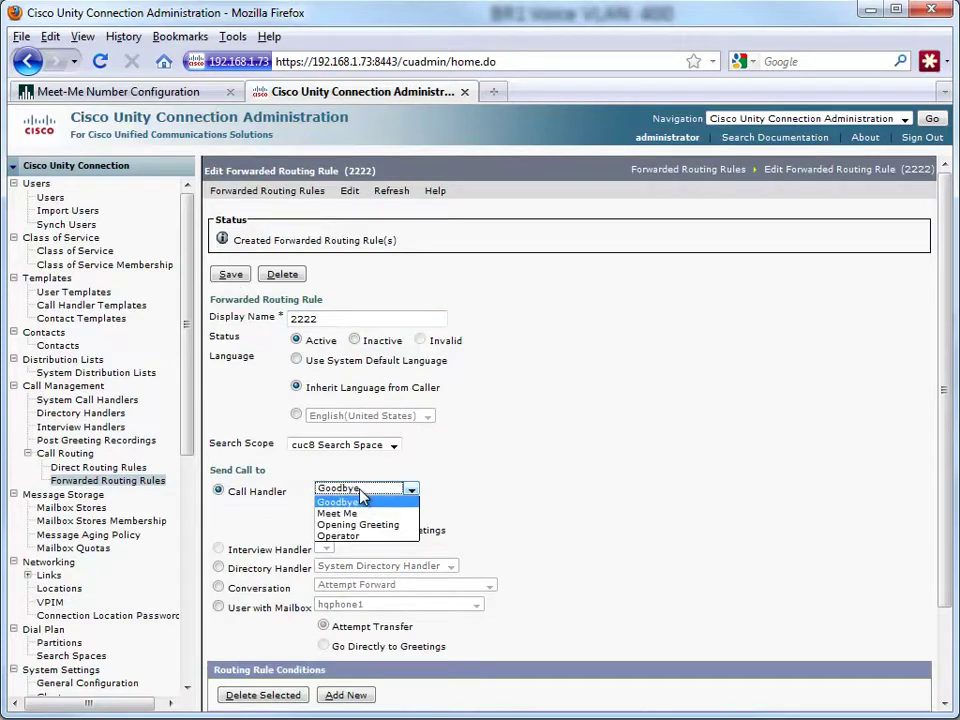
{"action": "left_click", "coordinate": [336, 513]}
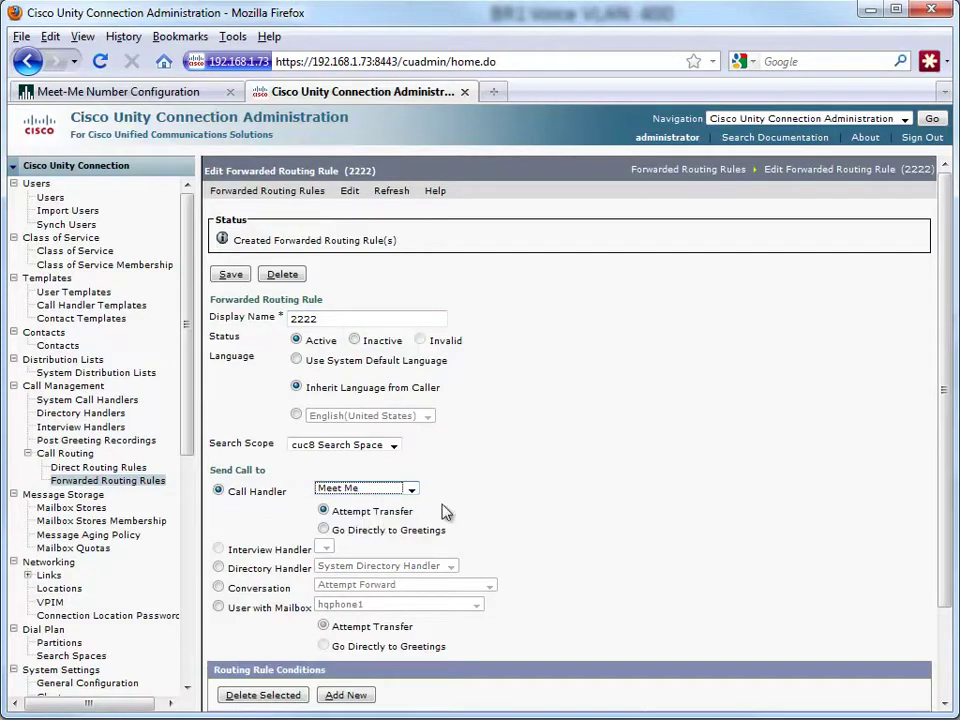
{"action": "left_click", "coordinate": [231, 274]}
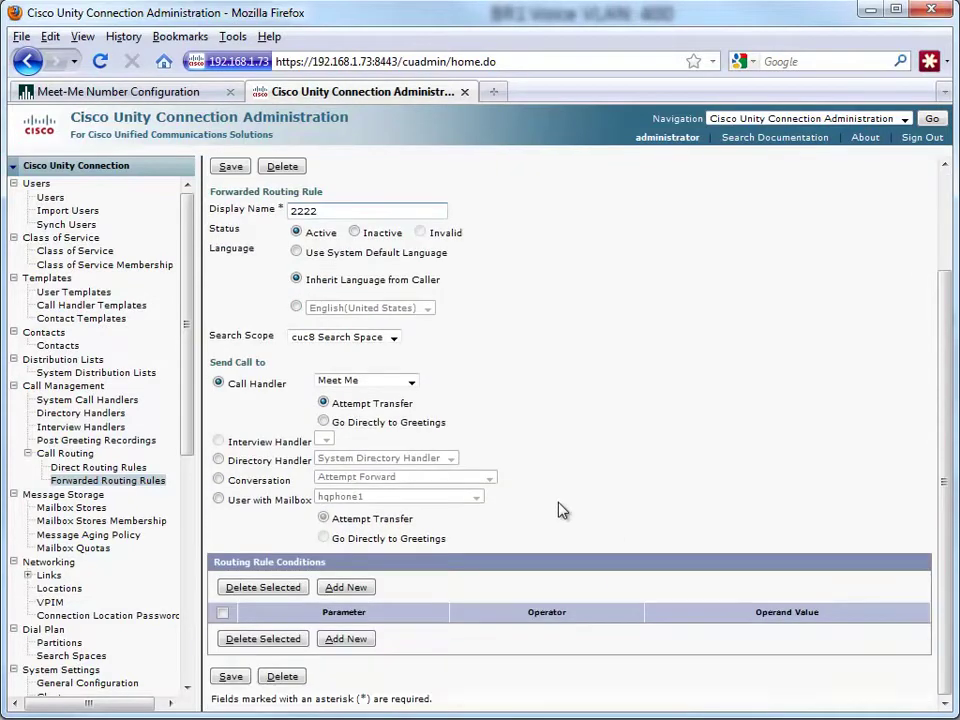
Add and save a routing rule condition on rule 2222 requiring the Forwarding Station to equal 2222
{"action": "left_click", "coordinate": [346, 589]}
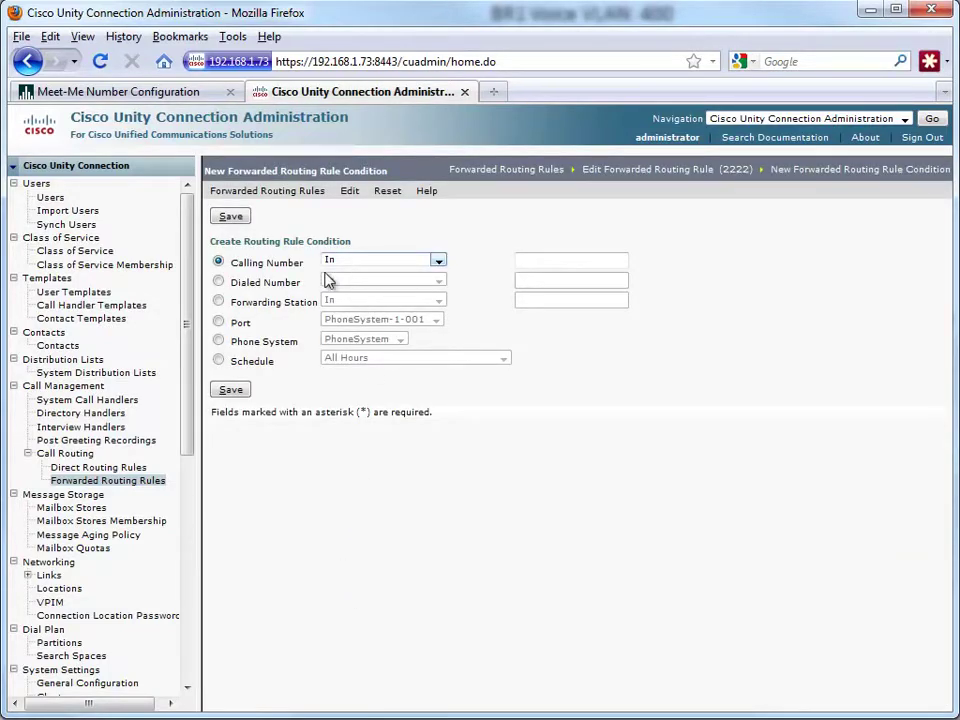
{"action": "left_click", "coordinate": [218, 301]}
{"action": "left_click", "coordinate": [370, 301]}
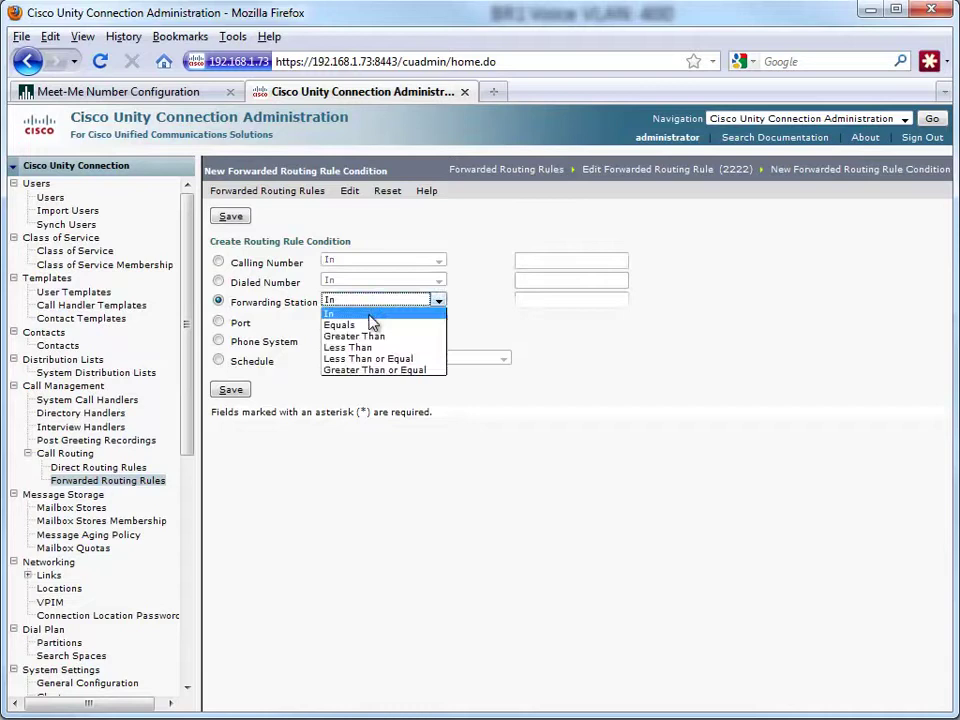
{"action": "left_click", "coordinate": [370, 324]}
{"action": "left_click", "coordinate": [536, 300]}
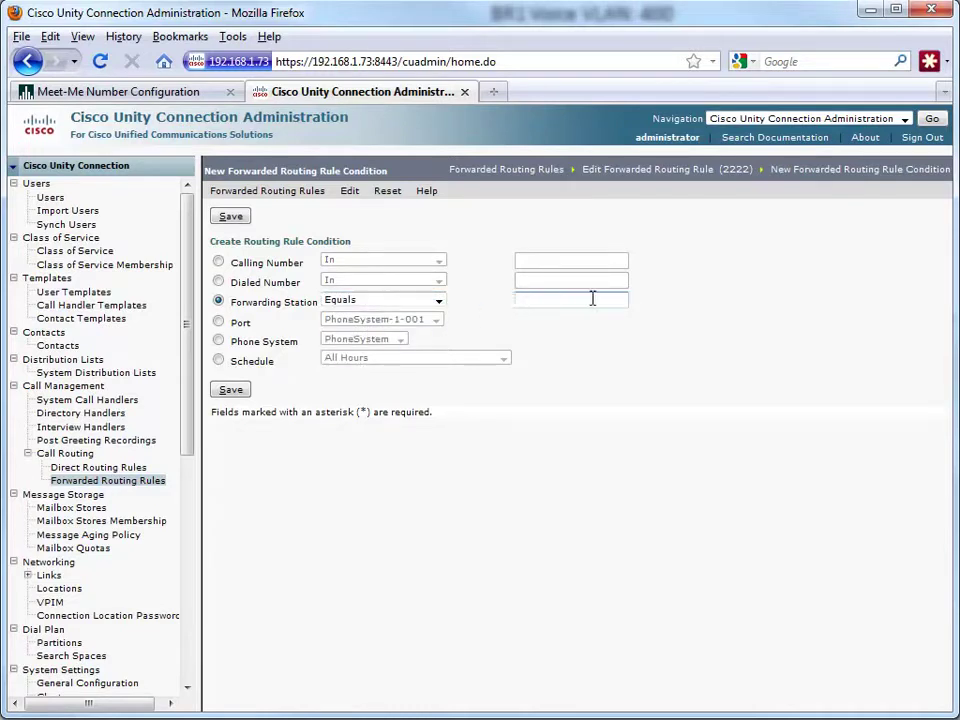
{"action": "type", "text": "2222"}
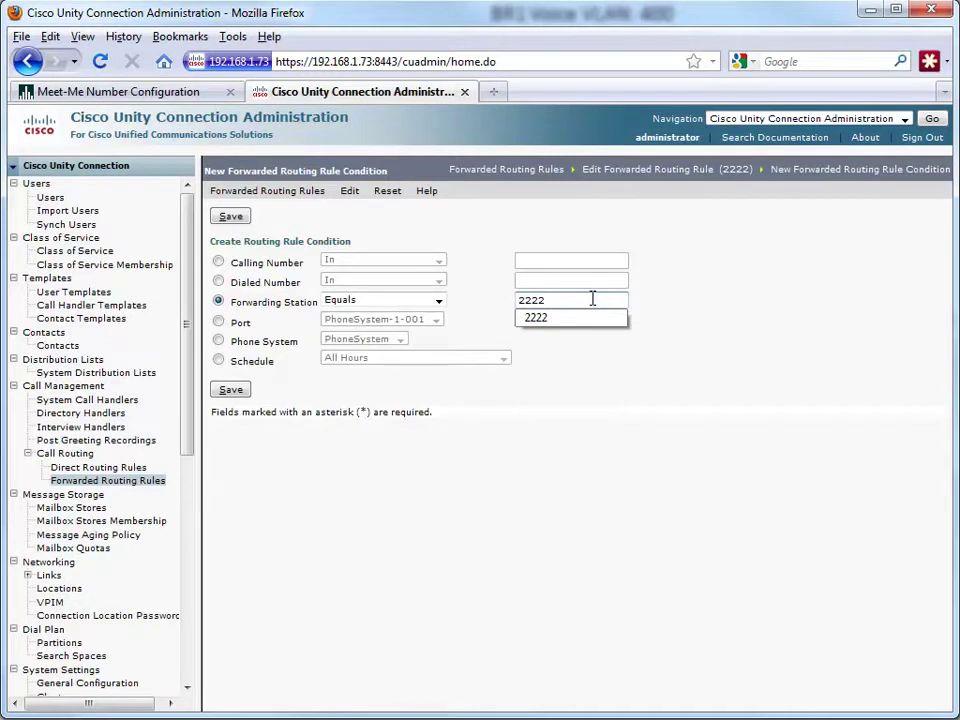
{"action": "left_click_drag", "start_coordinate": [578, 407], "coordinate": [262, 224]}
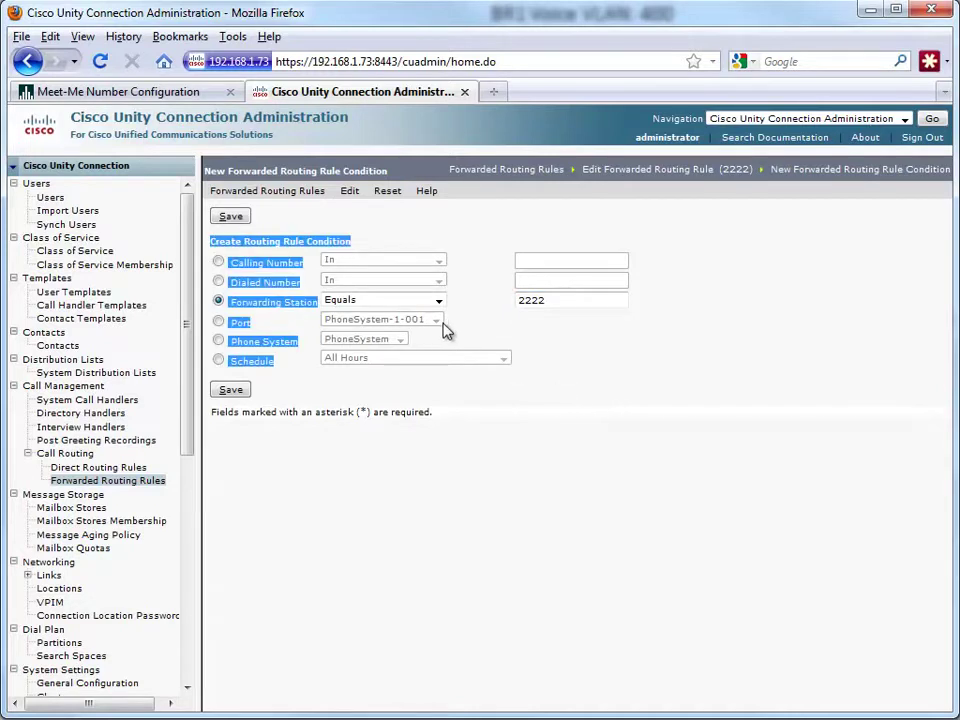
{"action": "left_click", "coordinate": [240, 220]}
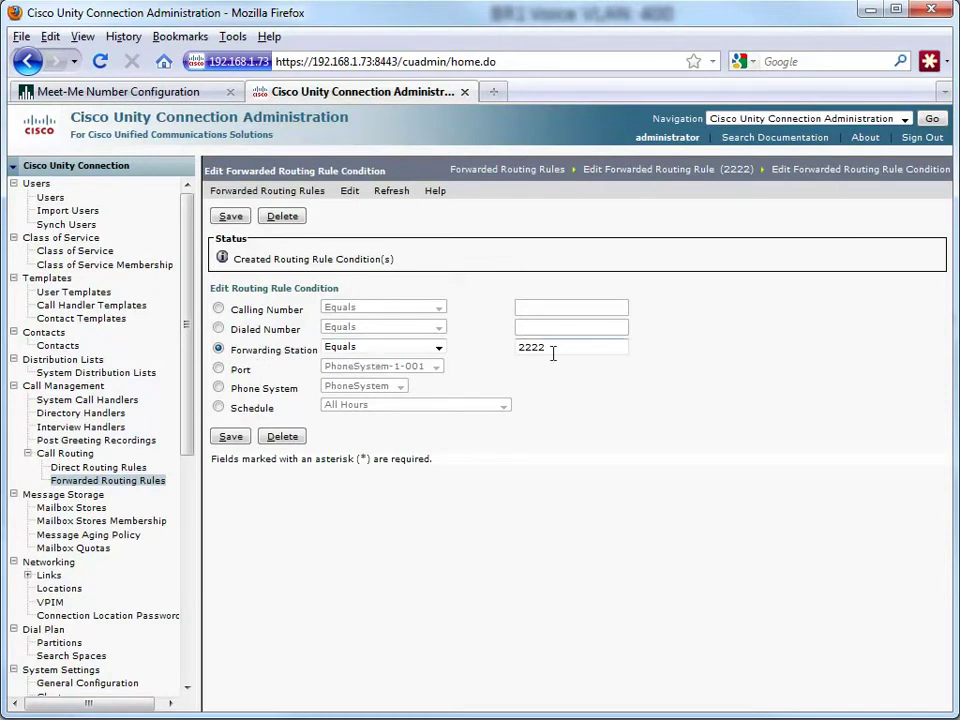
Reopen forwarded routing rule 2222 and review its call destination and routing conditions
{"action": "left_click", "coordinate": [107, 480]}
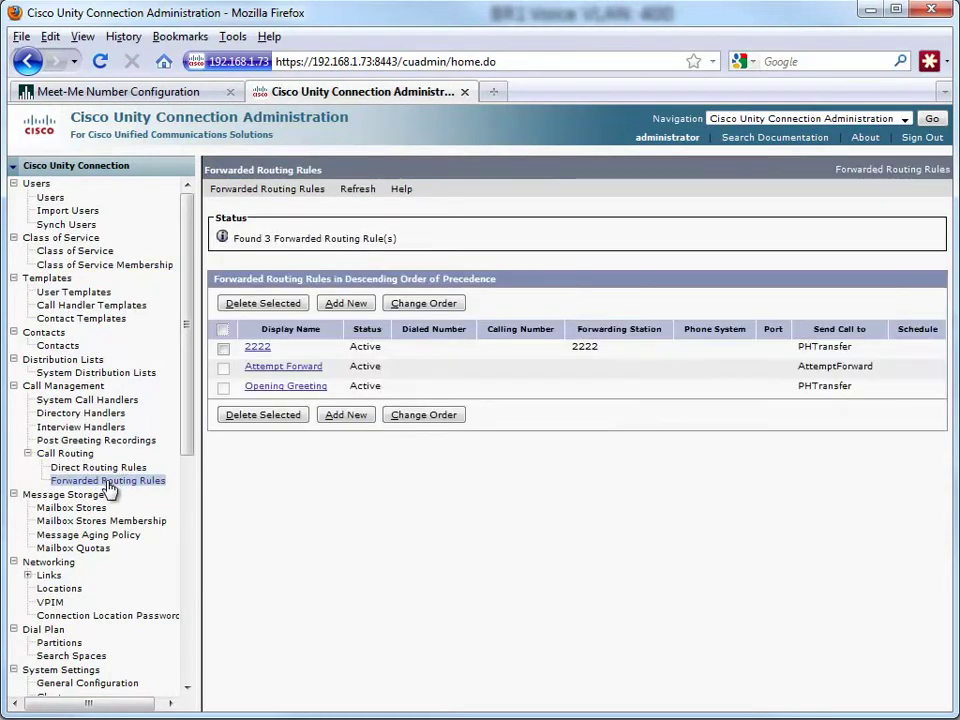
{"action": "left_click", "coordinate": [257, 347]}
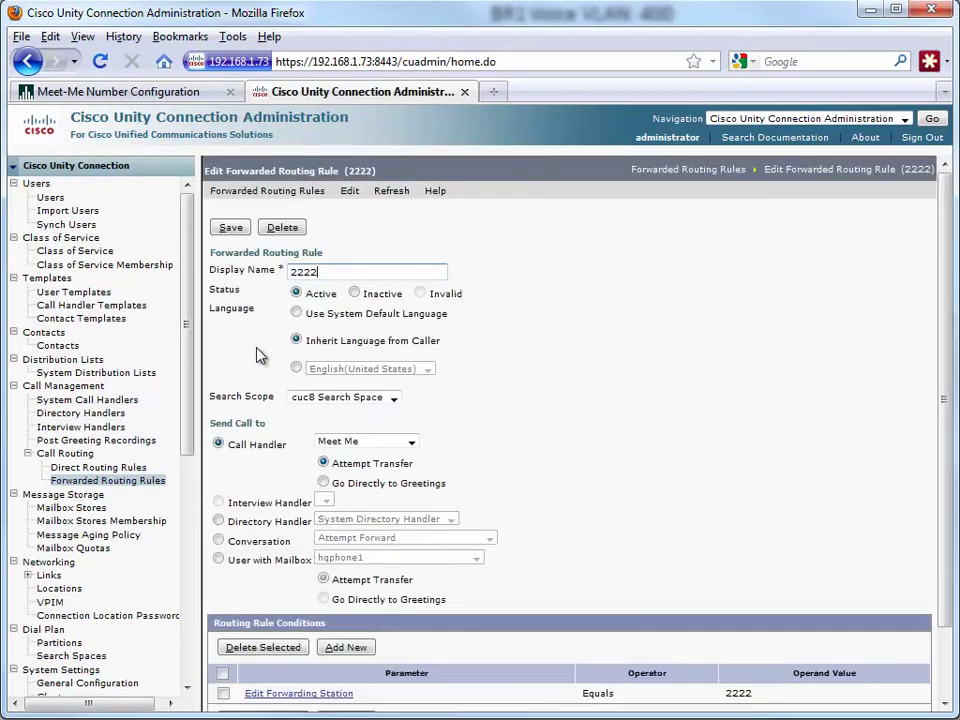
{"action": "scroll", "coordinate": [530, 470], "scroll_direction": "down", "scroll_amount": 3}
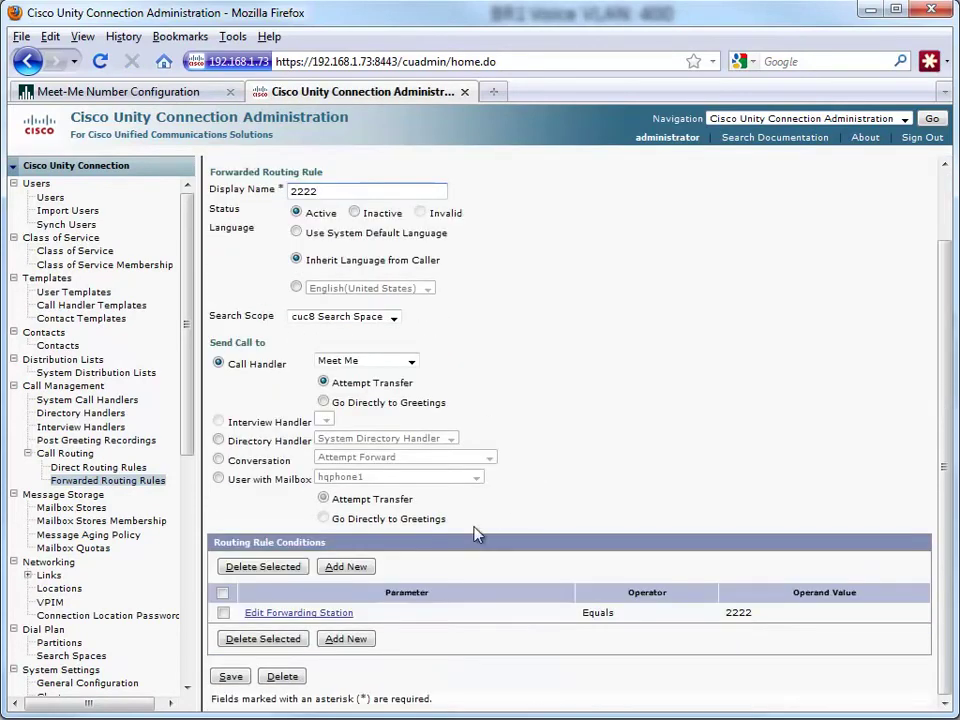
{"action": "scroll", "coordinate": [490, 395], "scroll_direction": "up", "scroll_amount": 2}
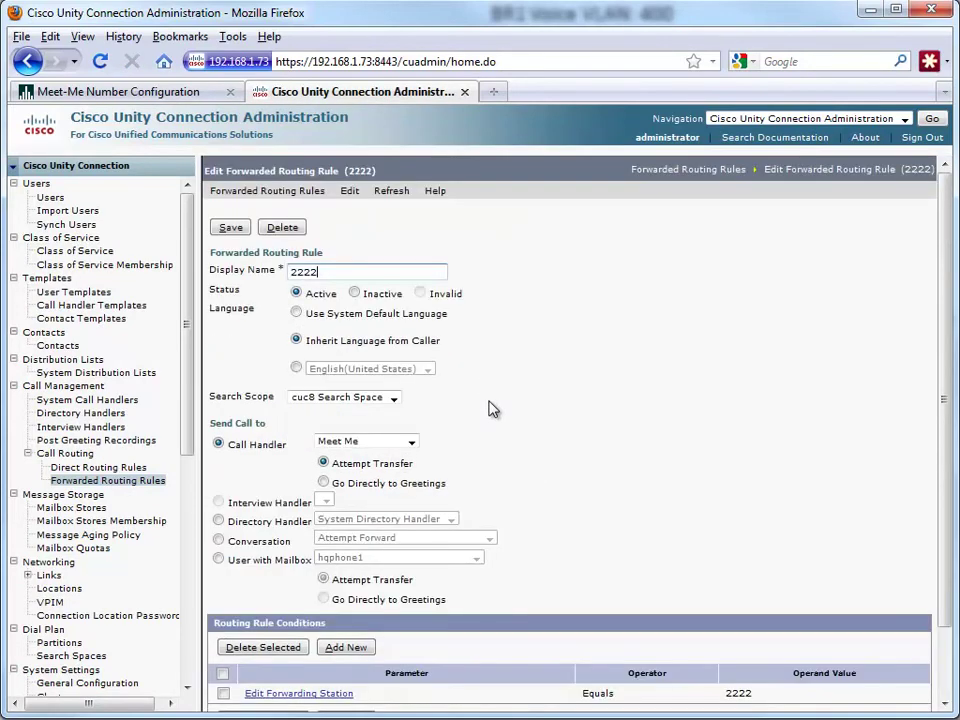
Open the Meet Me call handler's Standard transfer rule and review its transfer and call screening settings
{"action": "left_click", "coordinate": [118, 400]}
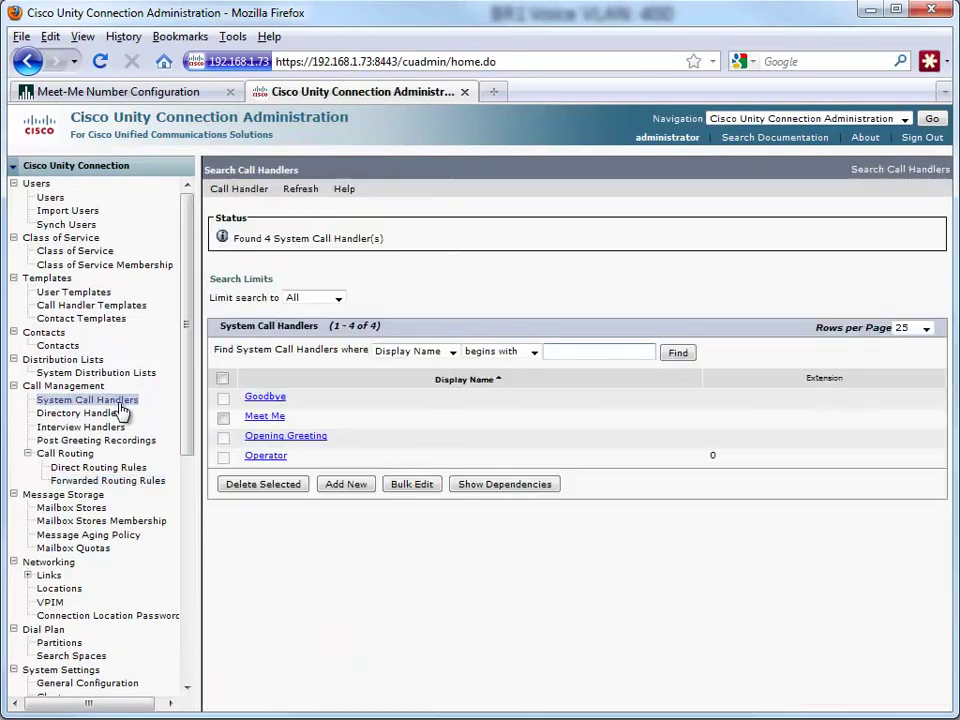
{"action": "left_click", "coordinate": [266, 417]}
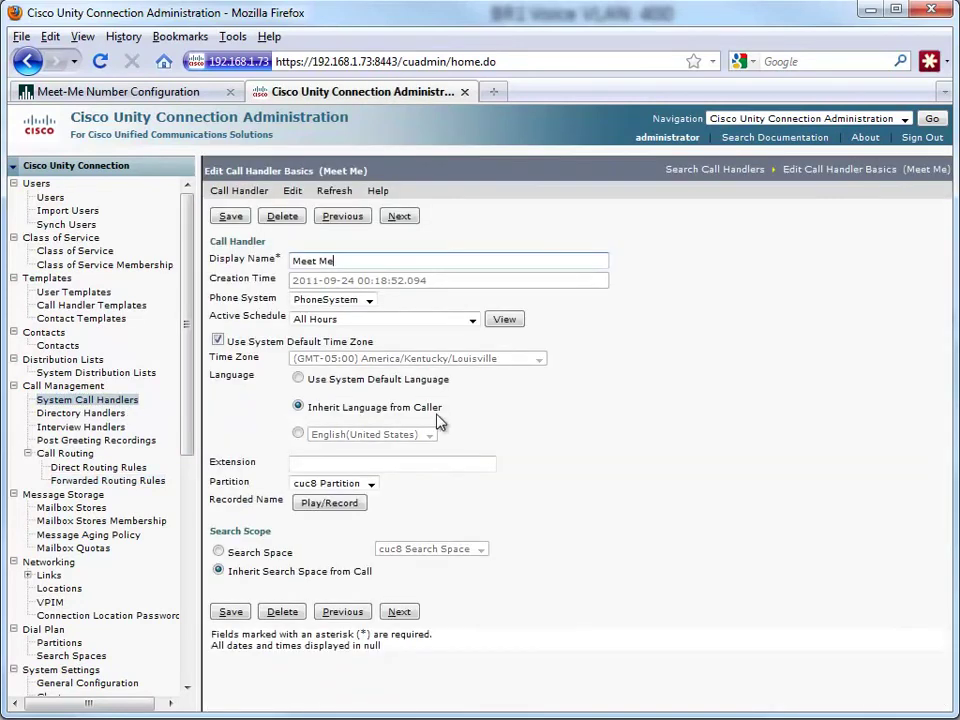
{"action": "left_click", "coordinate": [292, 190]}
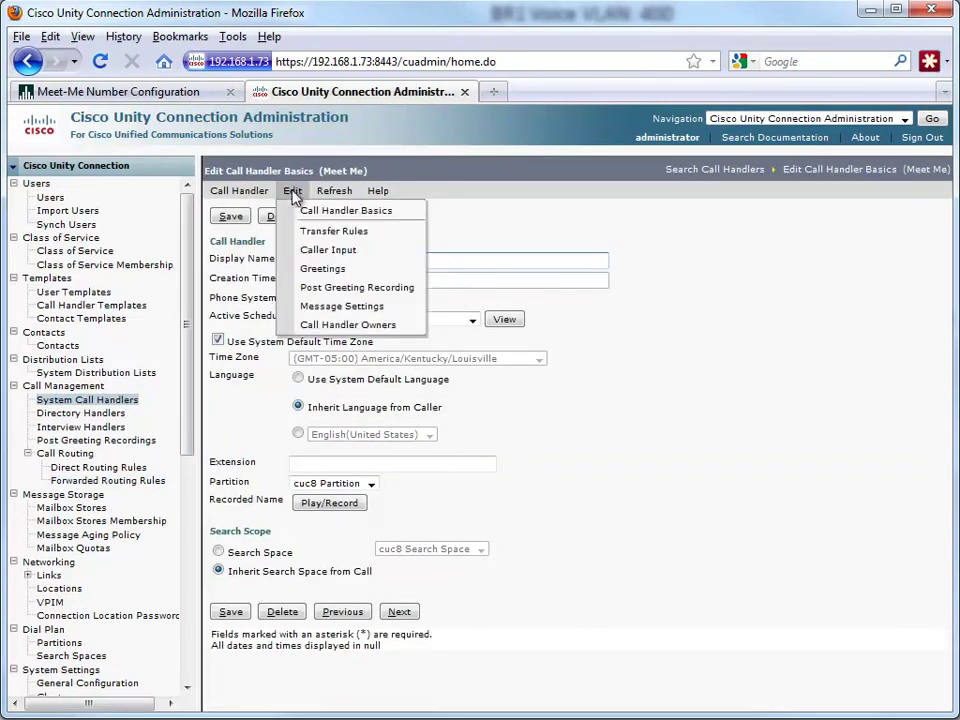
{"action": "left_click", "coordinate": [336, 226]}
{"action": "left_click", "coordinate": [283, 311]}
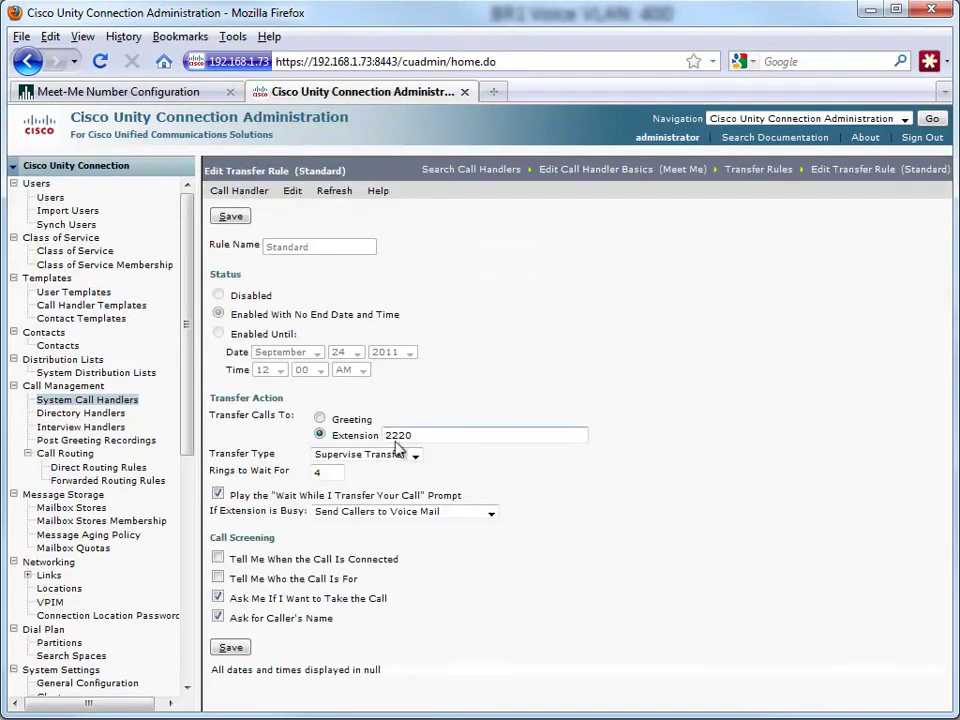